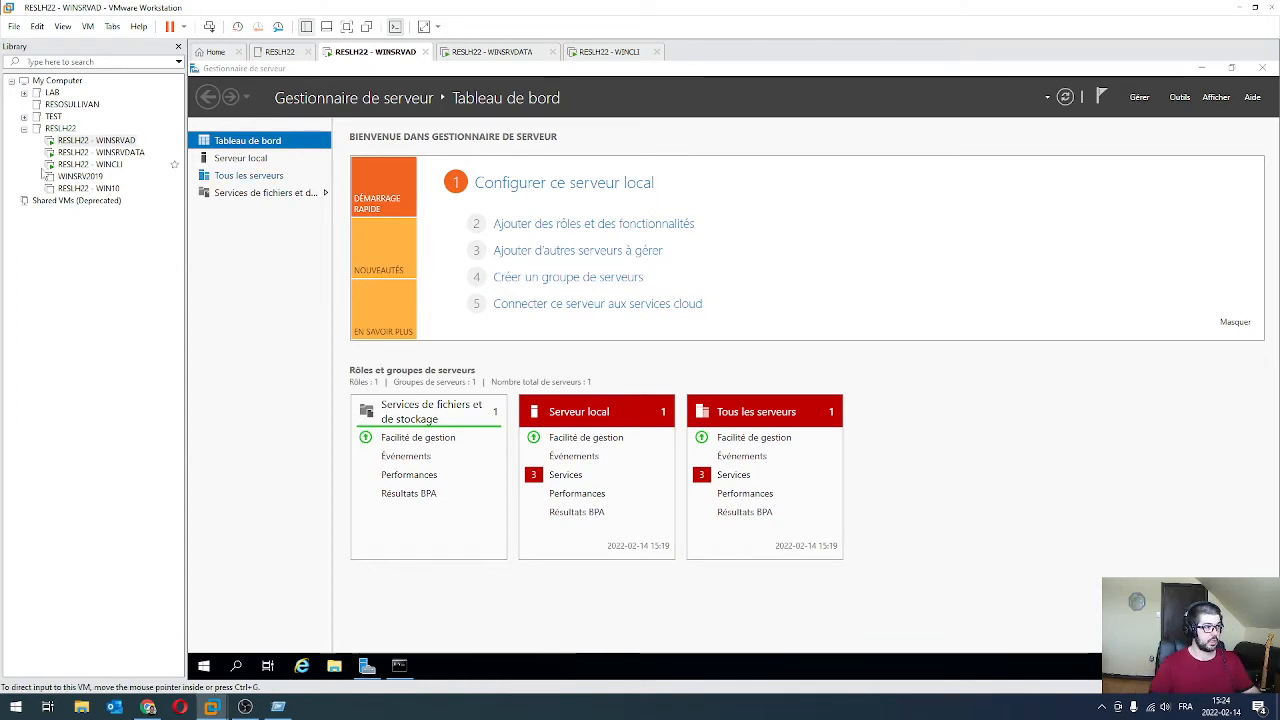
View the consoles of the RESLH22 client, domain and data server virtual machines, finishing on WINSRVAD.
{"action": "left_click", "coordinate": [92, 167]}
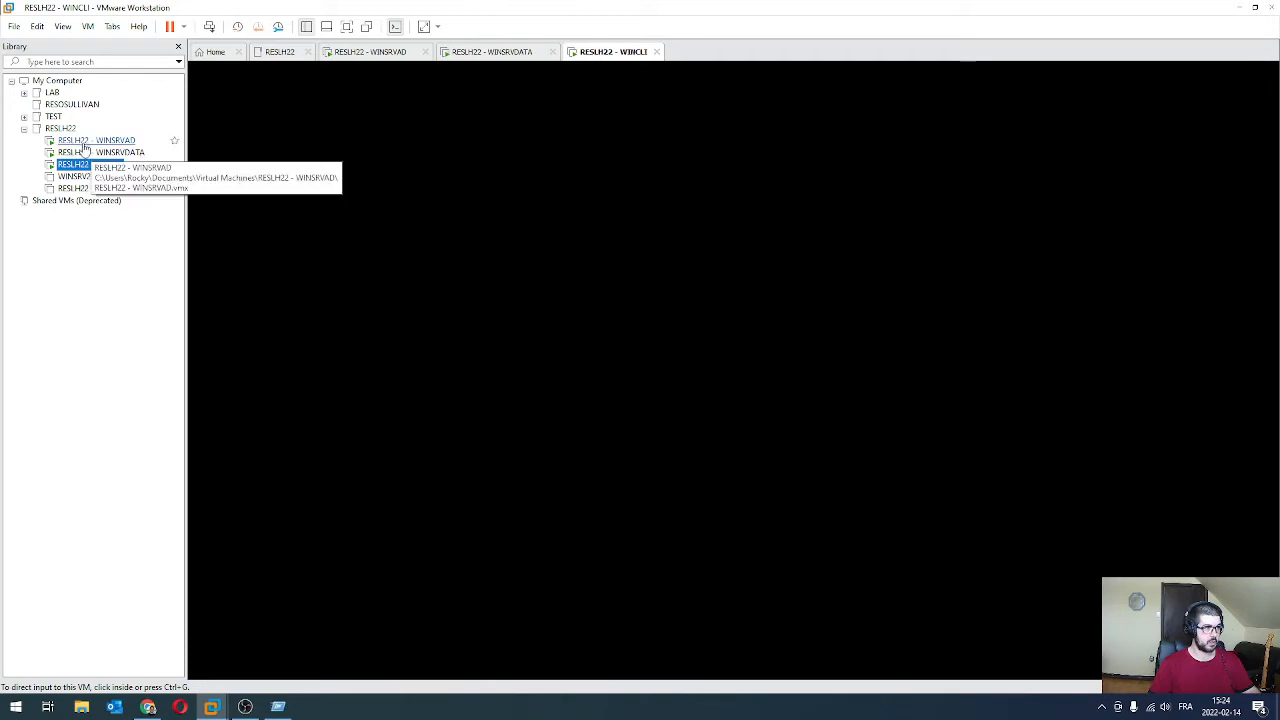
{"action": "left_click", "coordinate": [118, 142]}
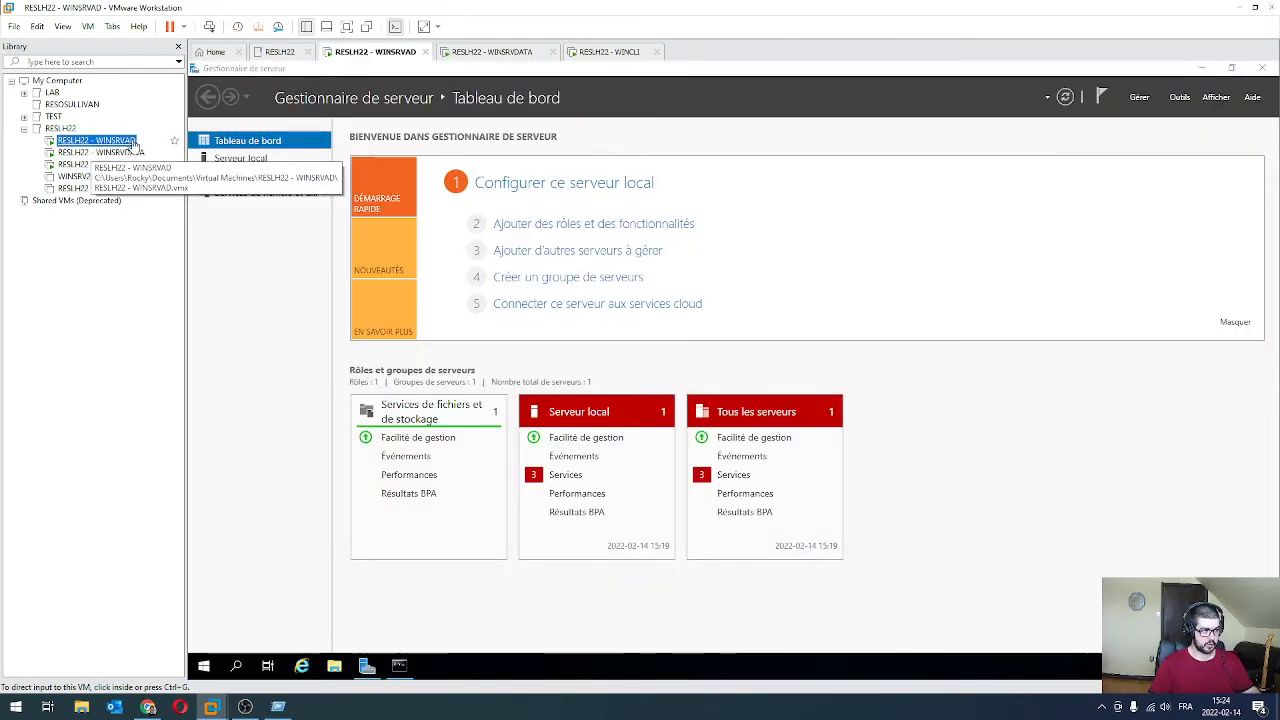
{"action": "left_click", "coordinate": [130, 152]}
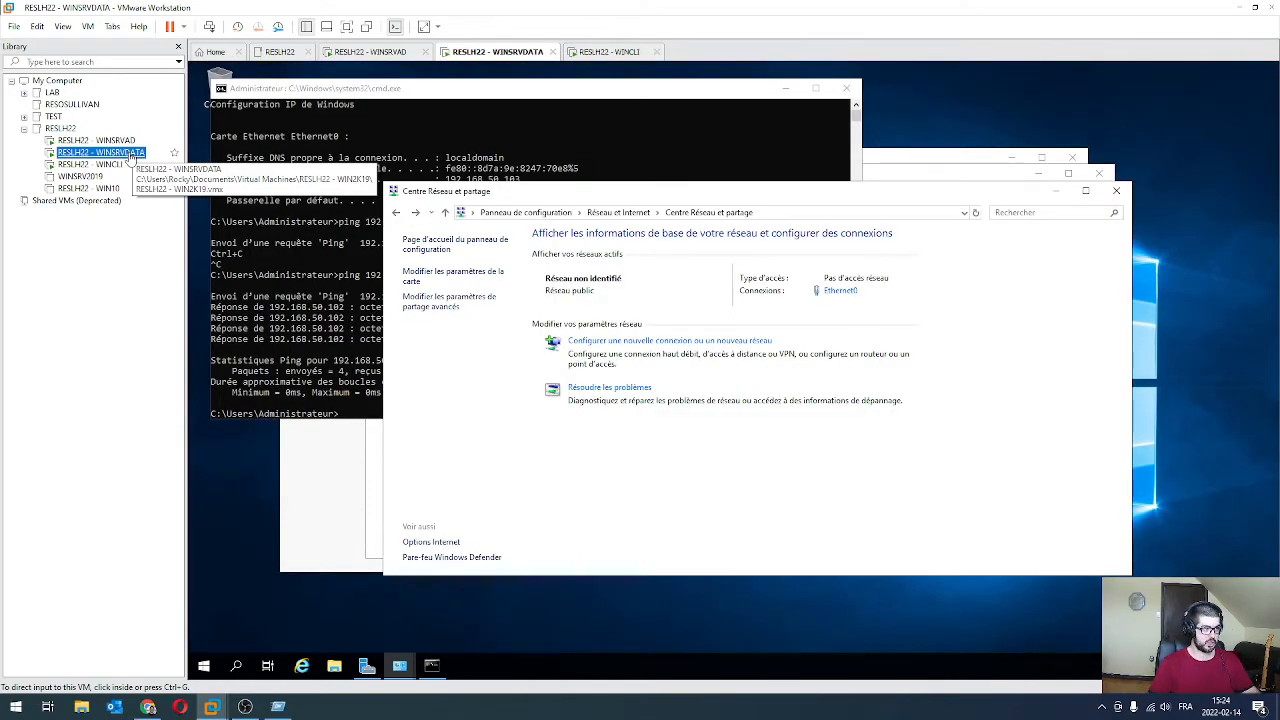
{"action": "left_click", "coordinate": [95, 164]}
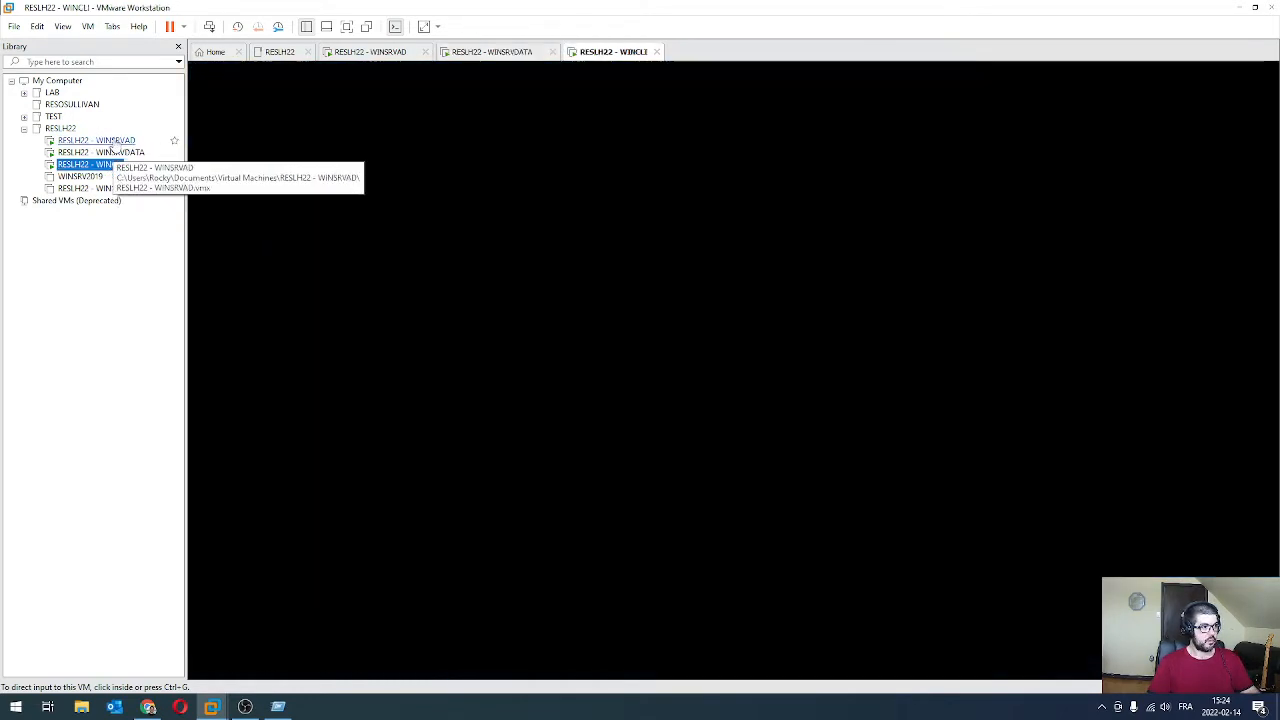
{"action": "left_click", "coordinate": [104, 141]}
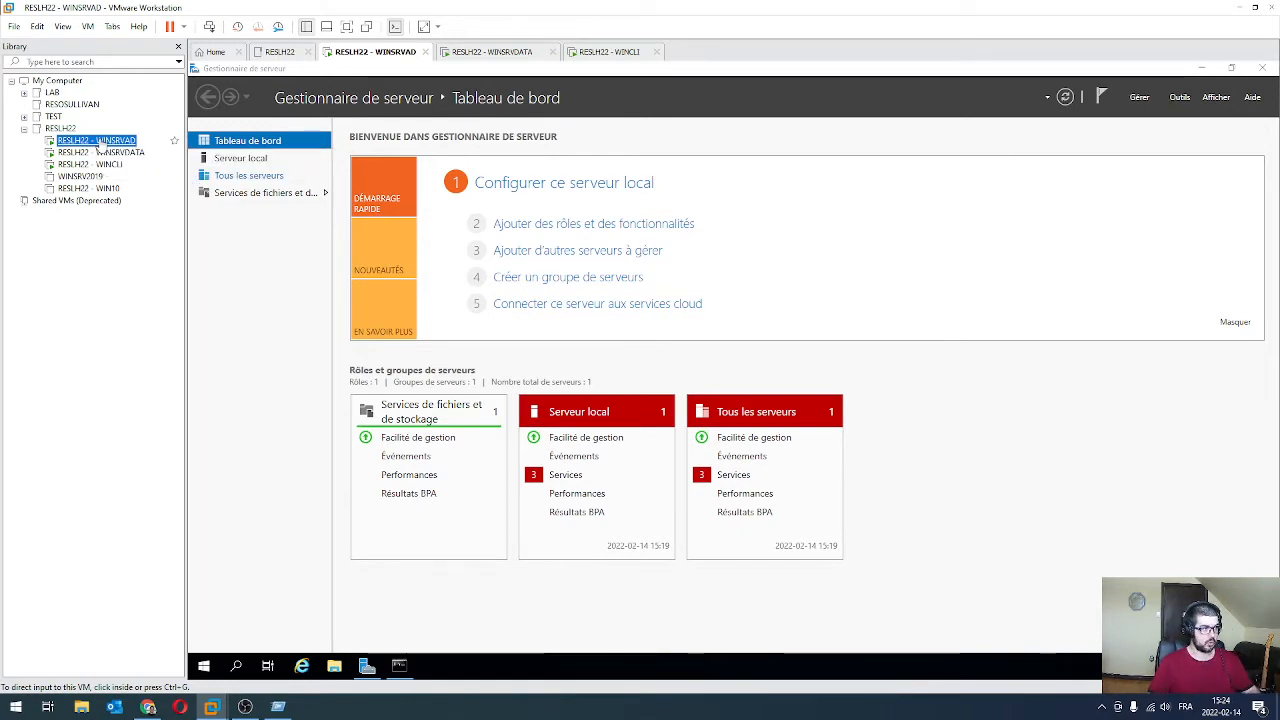
Examine the VMnet5 network's type and subnet in the Virtual Network Editor, and close the editor.
{"action": "left_click", "coordinate": [37, 26]}
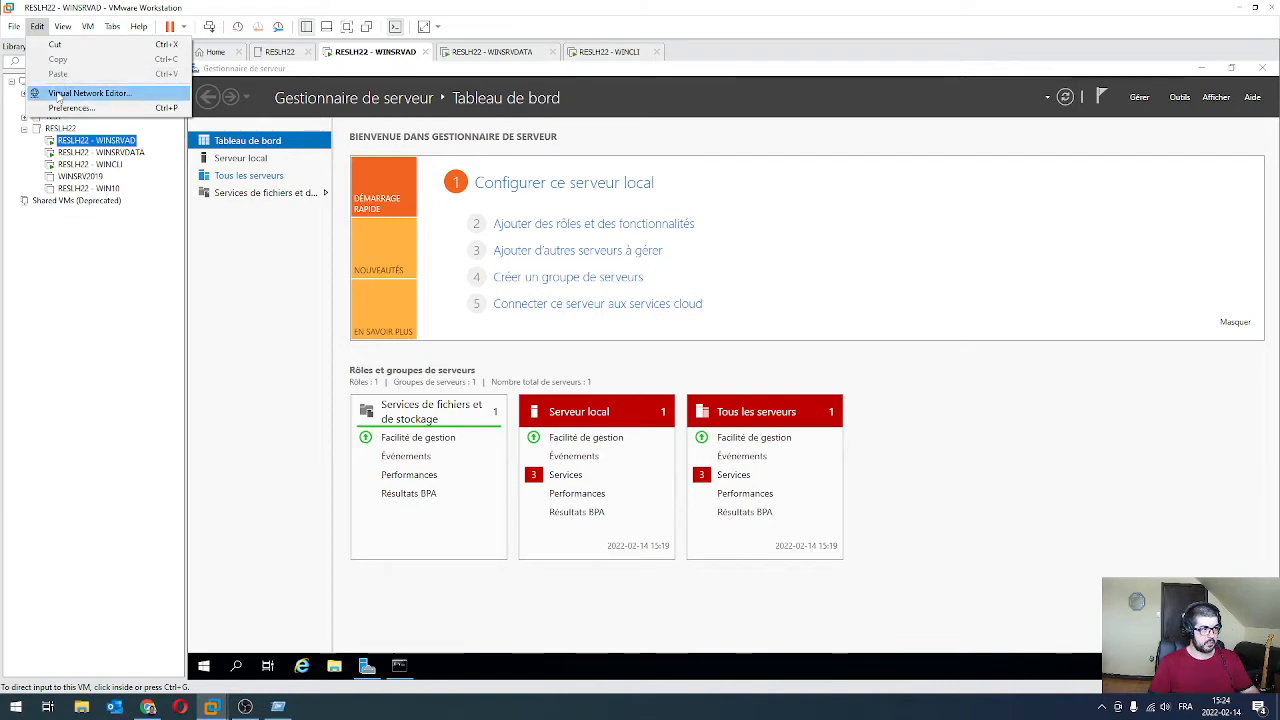
{"action": "left_click", "coordinate": [60, 92]}
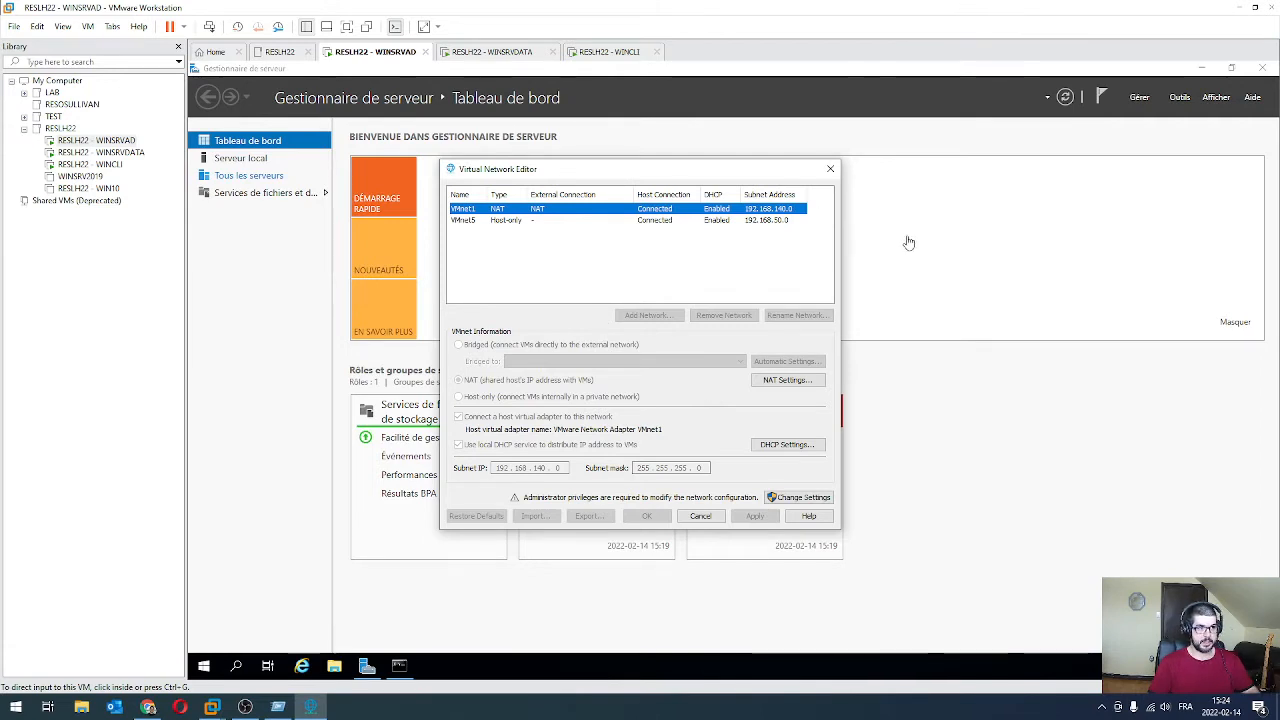
{"action": "left_click", "coordinate": [463, 222]}
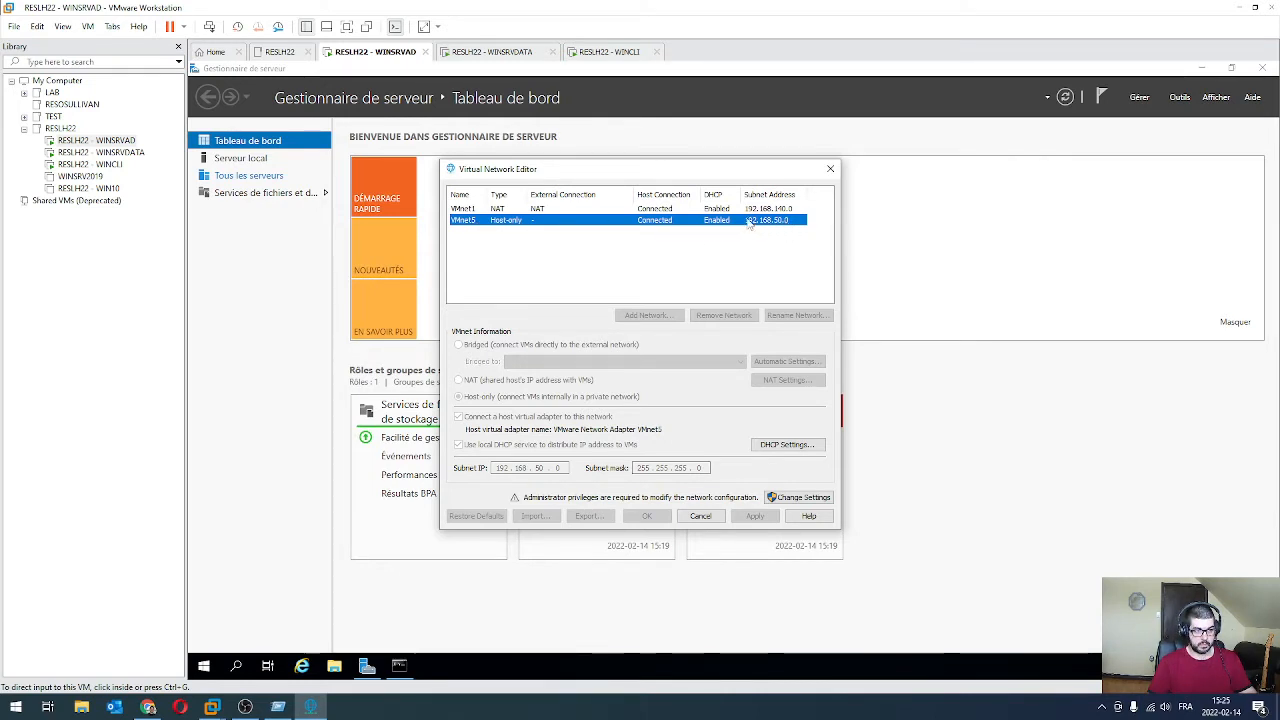
{"action": "left_click", "coordinate": [830, 169]}
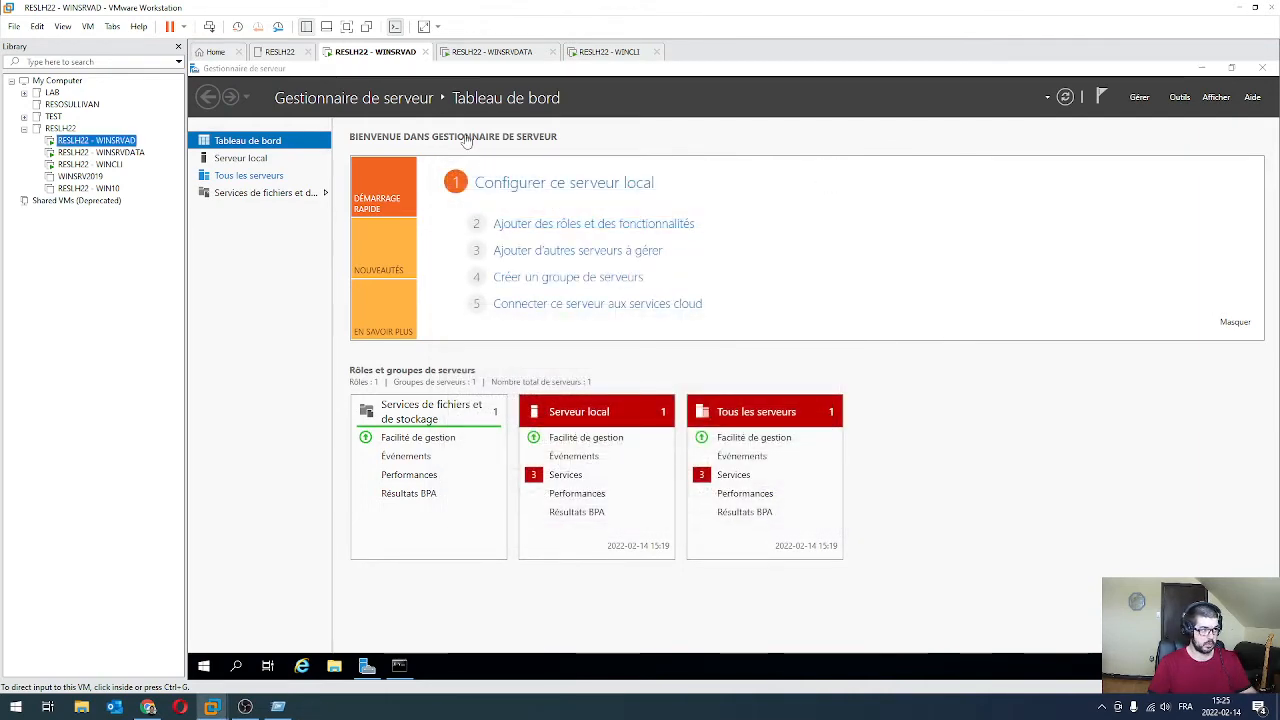
Check the WINSRVAD network adapter settings for the custom VMnet5 (Host-only) network, and close the settings.
{"action": "right_click", "coordinate": [105, 146]}
{"action": "left_click", "coordinate": [162, 387]}
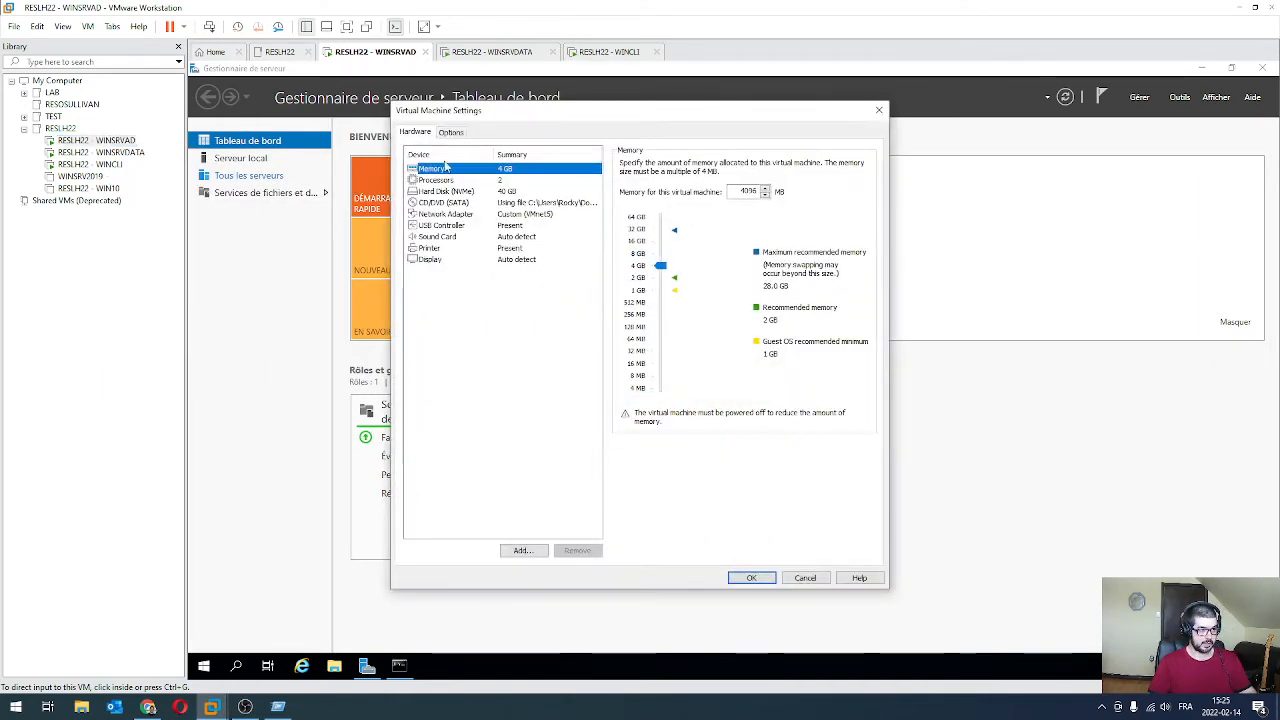
{"action": "left_click", "coordinate": [446, 214]}
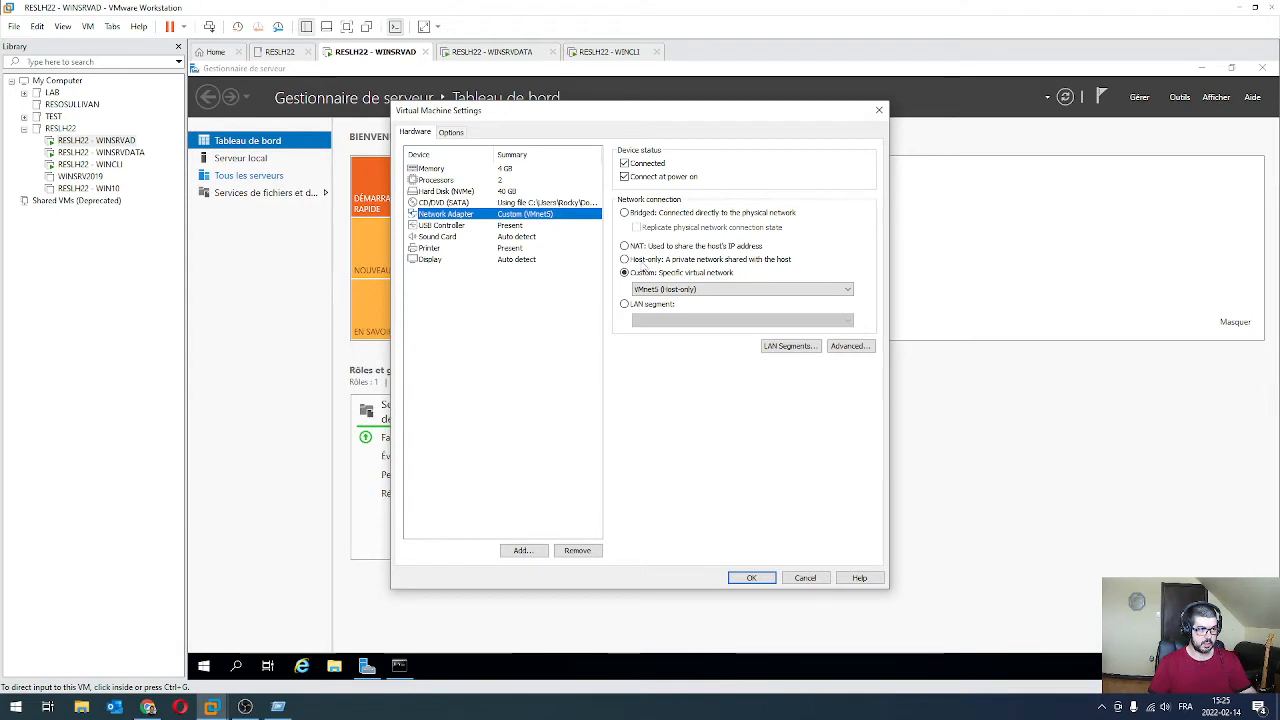
{"action": "left_click", "coordinate": [626, 276]}
{"action": "left_click", "coordinate": [660, 289]}
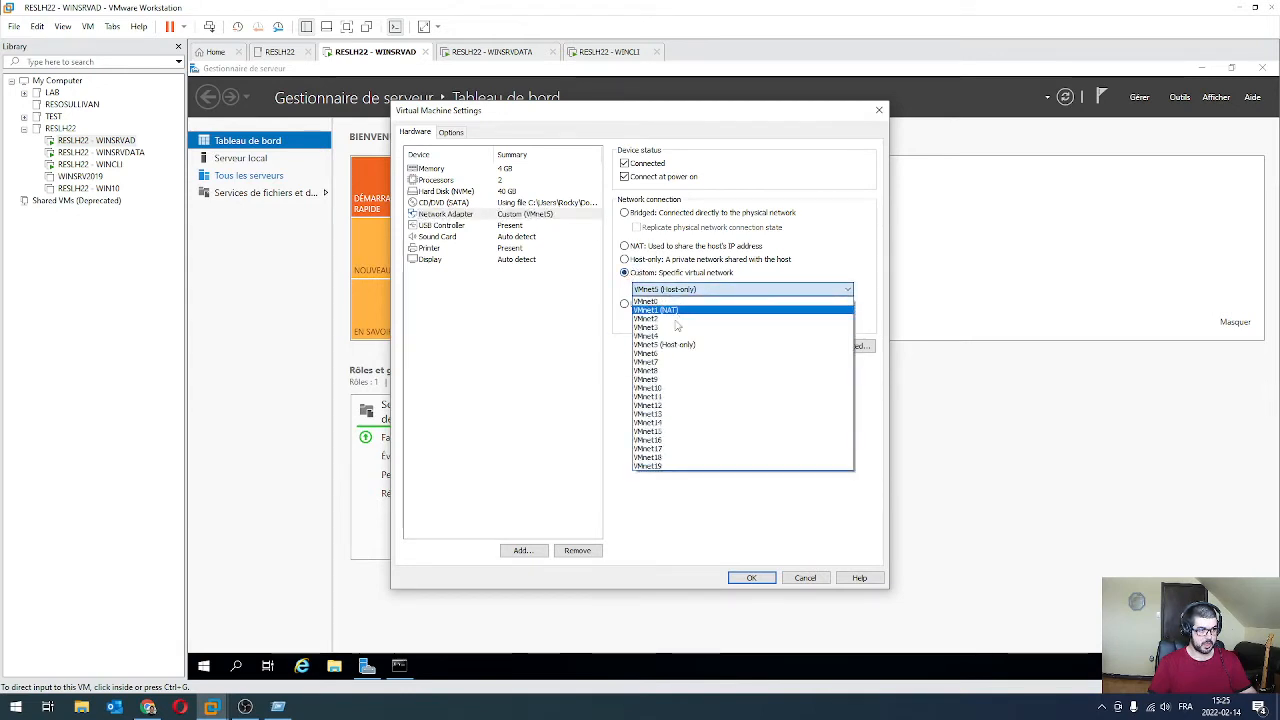
{"action": "left_click", "coordinate": [664, 345]}
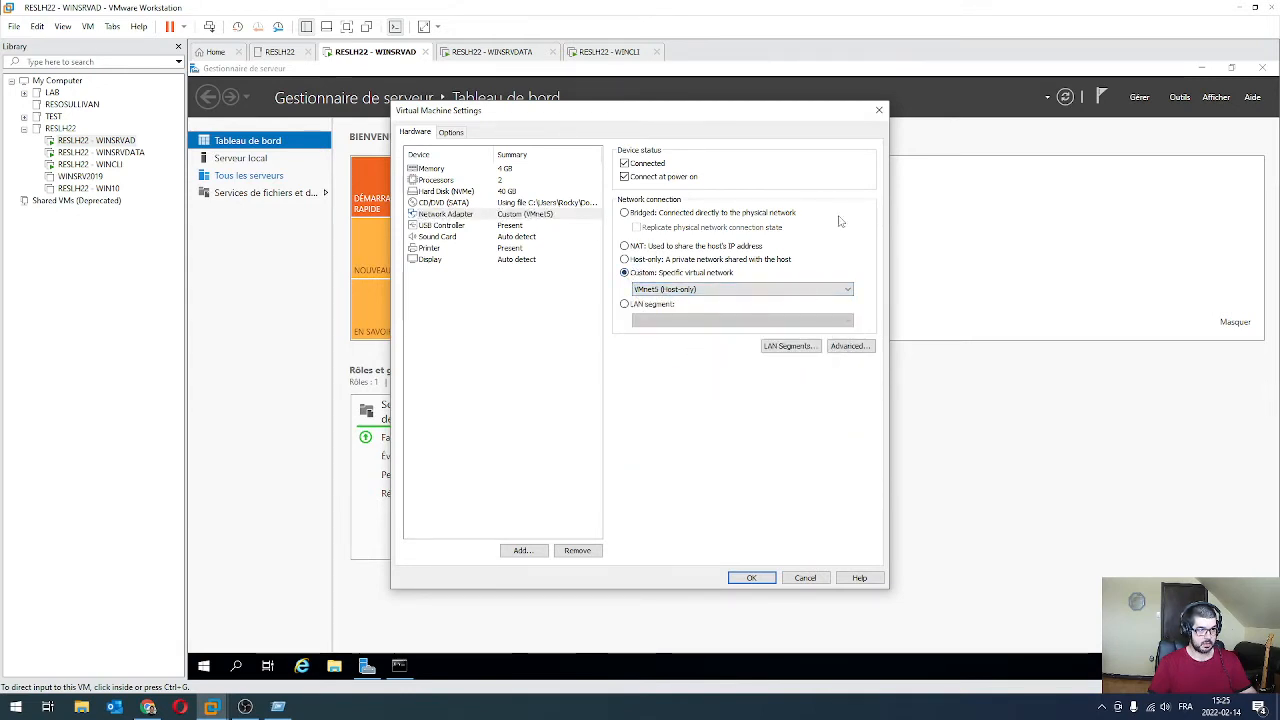
{"action": "left_click", "coordinate": [879, 110]}
Recheck the subnet address of VMnet5 in the Virtual Network Editor and close it.
{"action": "left_click", "coordinate": [37, 26]}
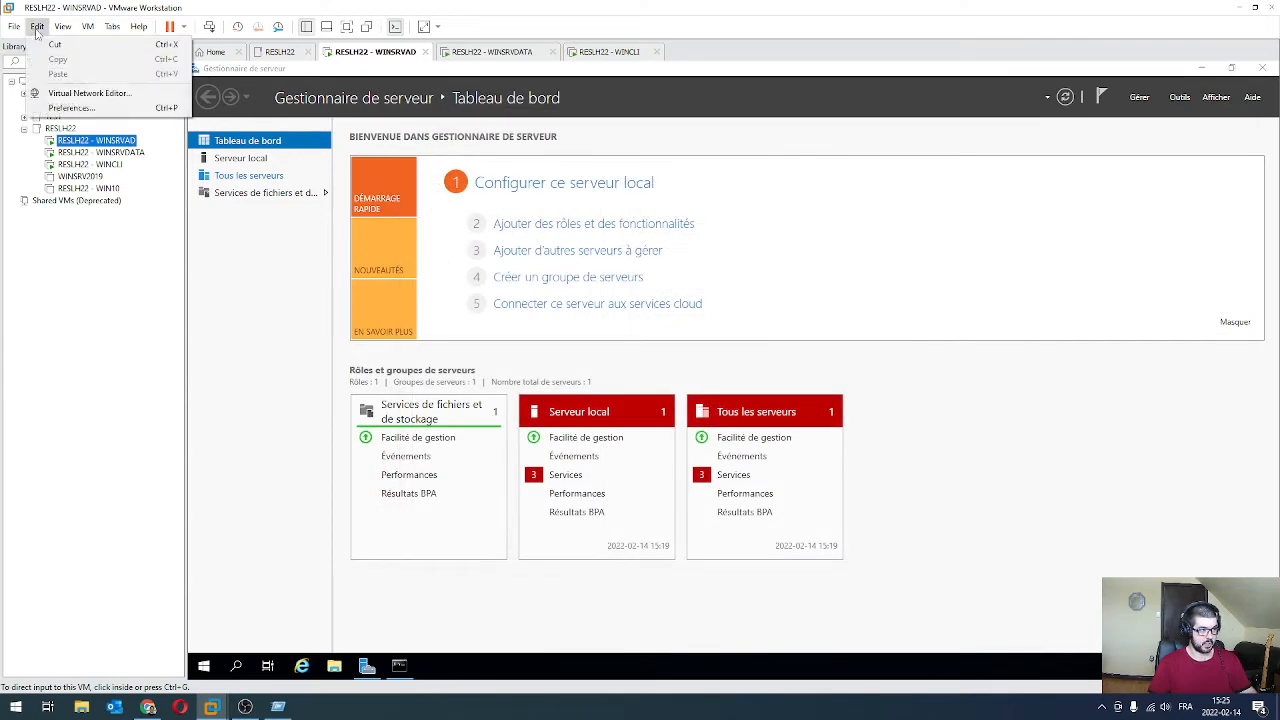
{"action": "left_click", "coordinate": [55, 92]}
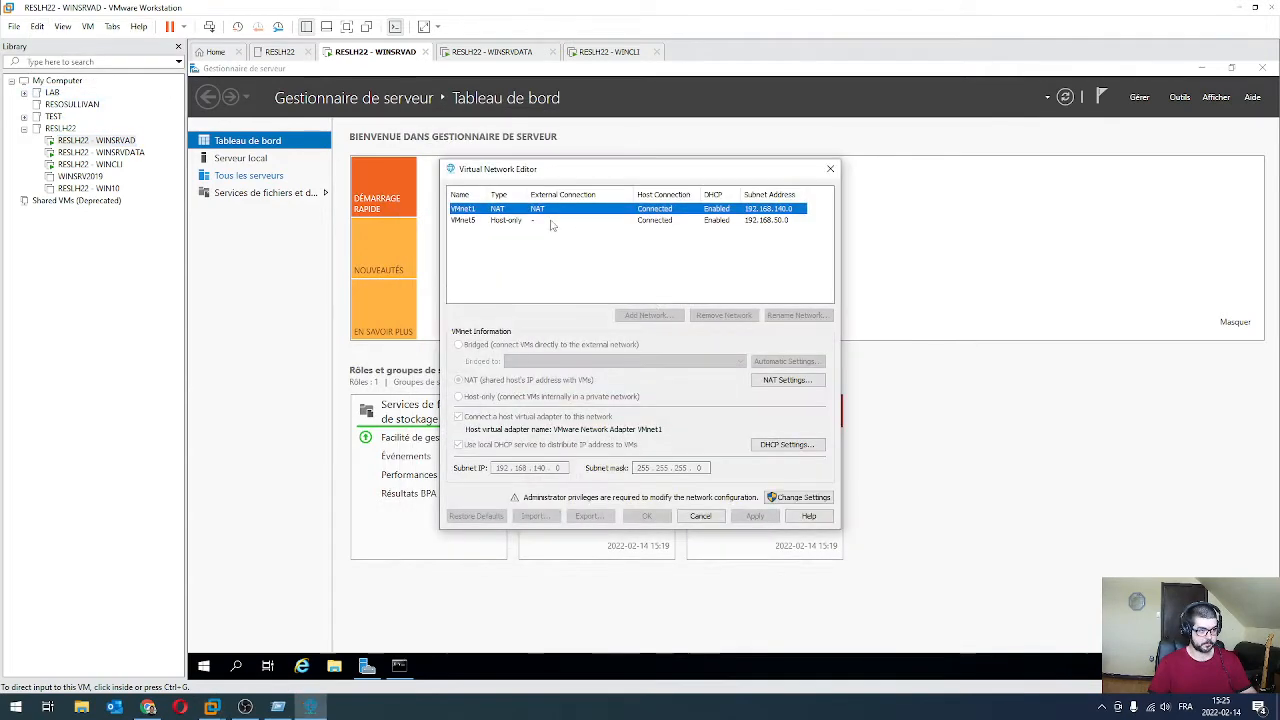
{"action": "left_click", "coordinate": [466, 218]}
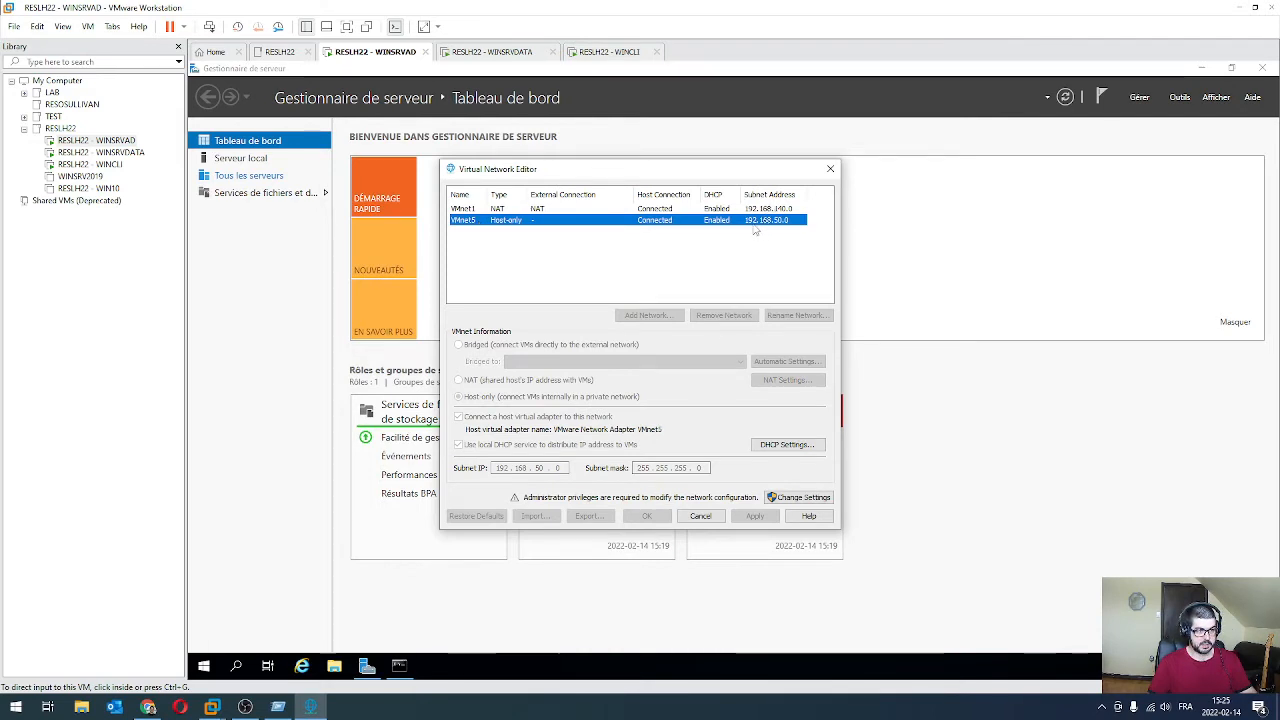
{"action": "left_click", "coordinate": [830, 169]}
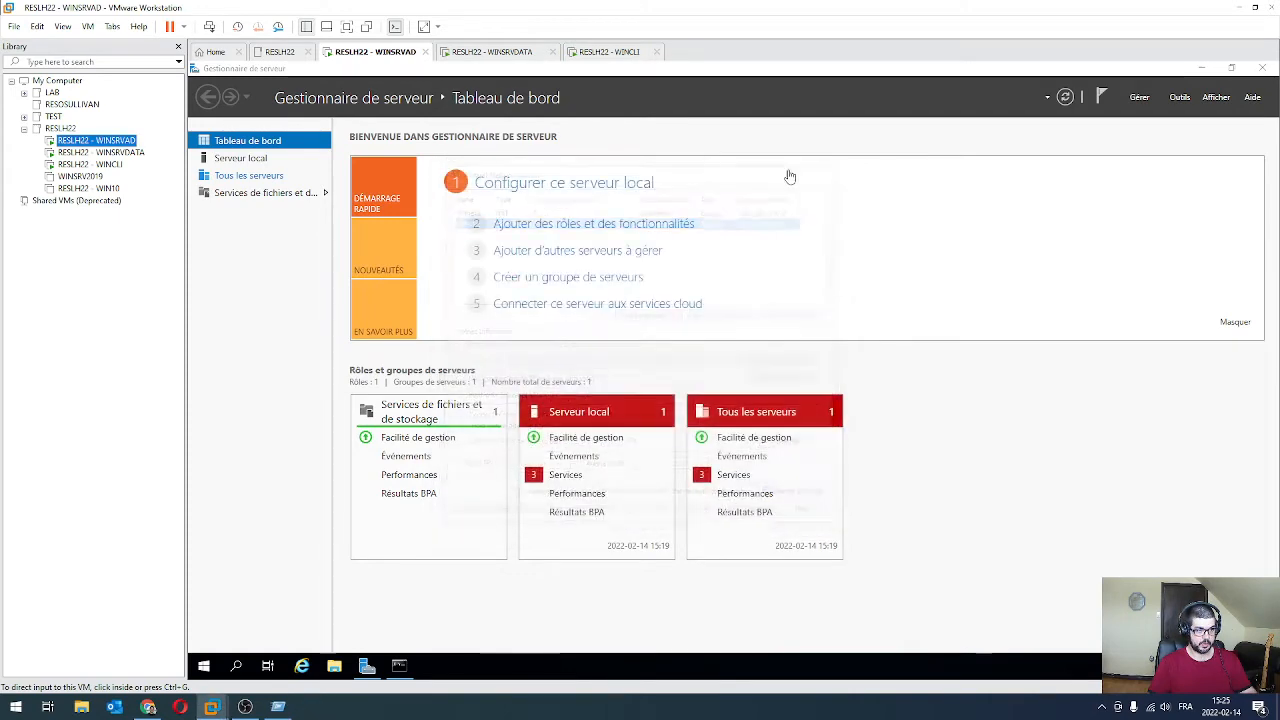
Check which virtual network the WINSRVDATA network adapter uses in its virtual machine settings.
{"action": "left_click", "coordinate": [112, 153]}
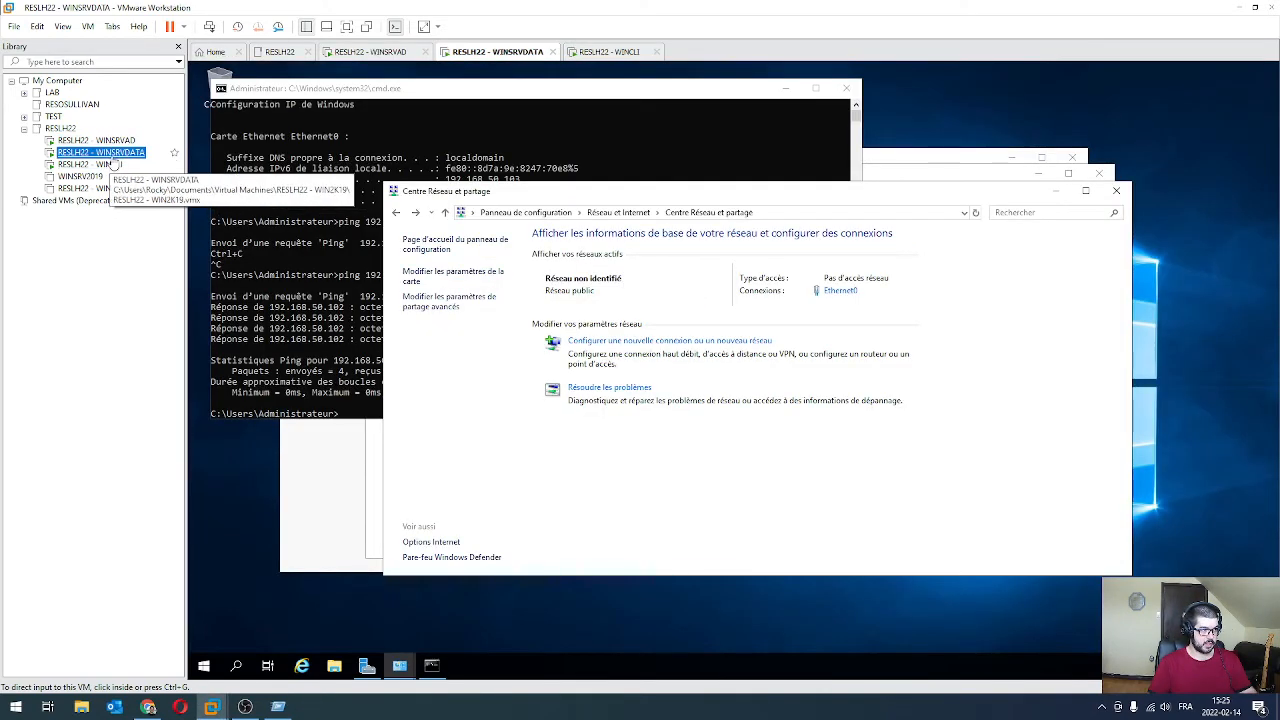
{"action": "right_click", "coordinate": [112, 154]}
{"action": "left_click", "coordinate": [148, 399]}
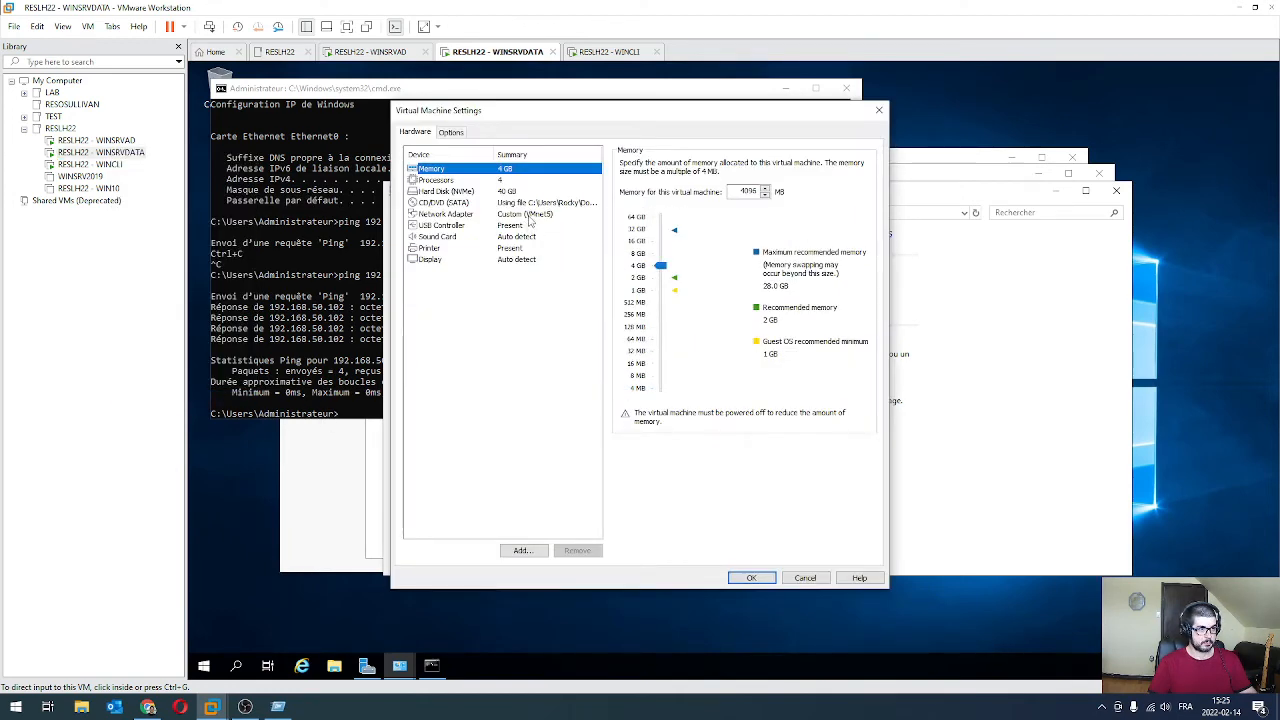
{"action": "left_click", "coordinate": [529, 215]}
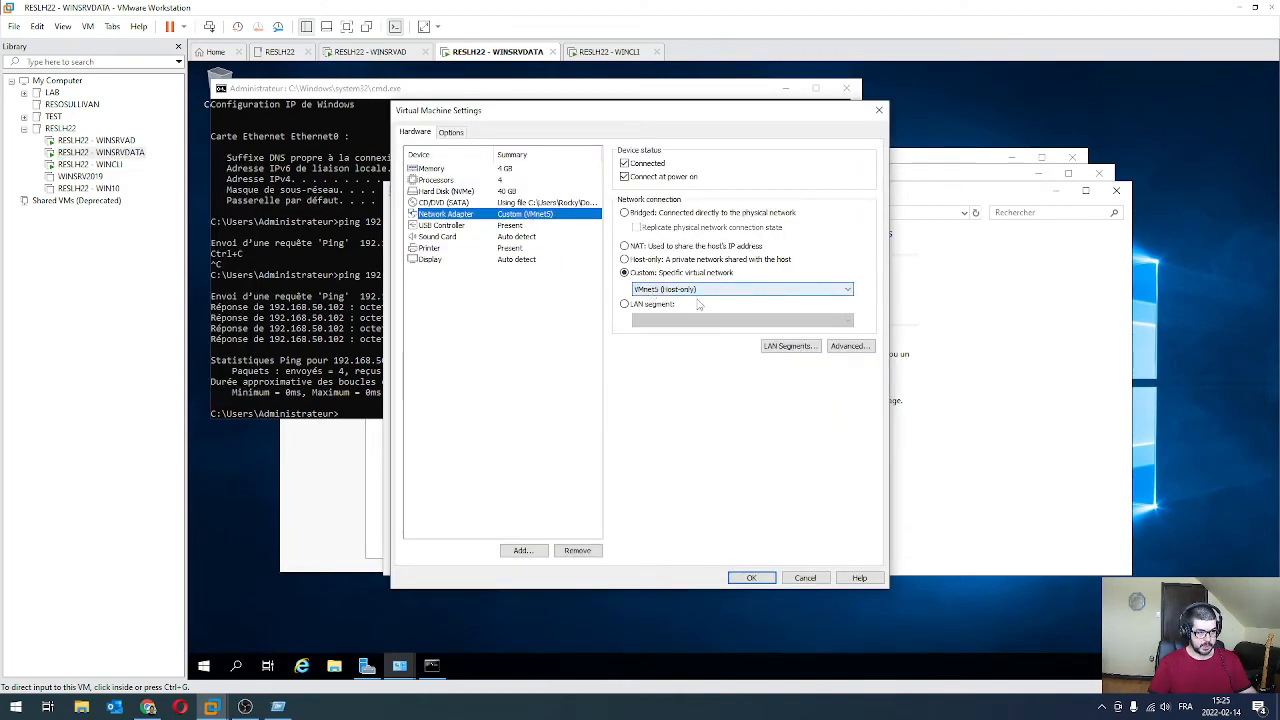
{"action": "left_click", "coordinate": [879, 110]}
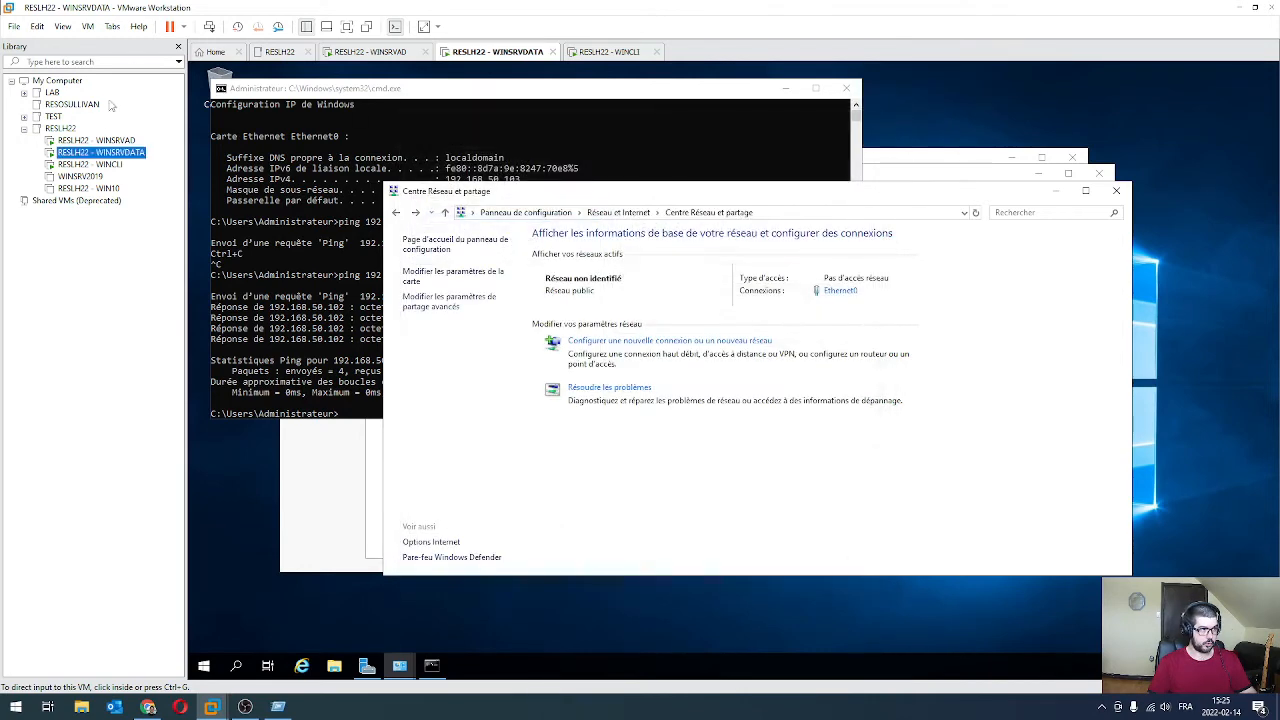
Check which virtual network the WINCLI network adapter uses in its virtual machine settings.
{"action": "left_click", "coordinate": [95, 164]}
{"action": "right_click", "coordinate": [101, 166]}
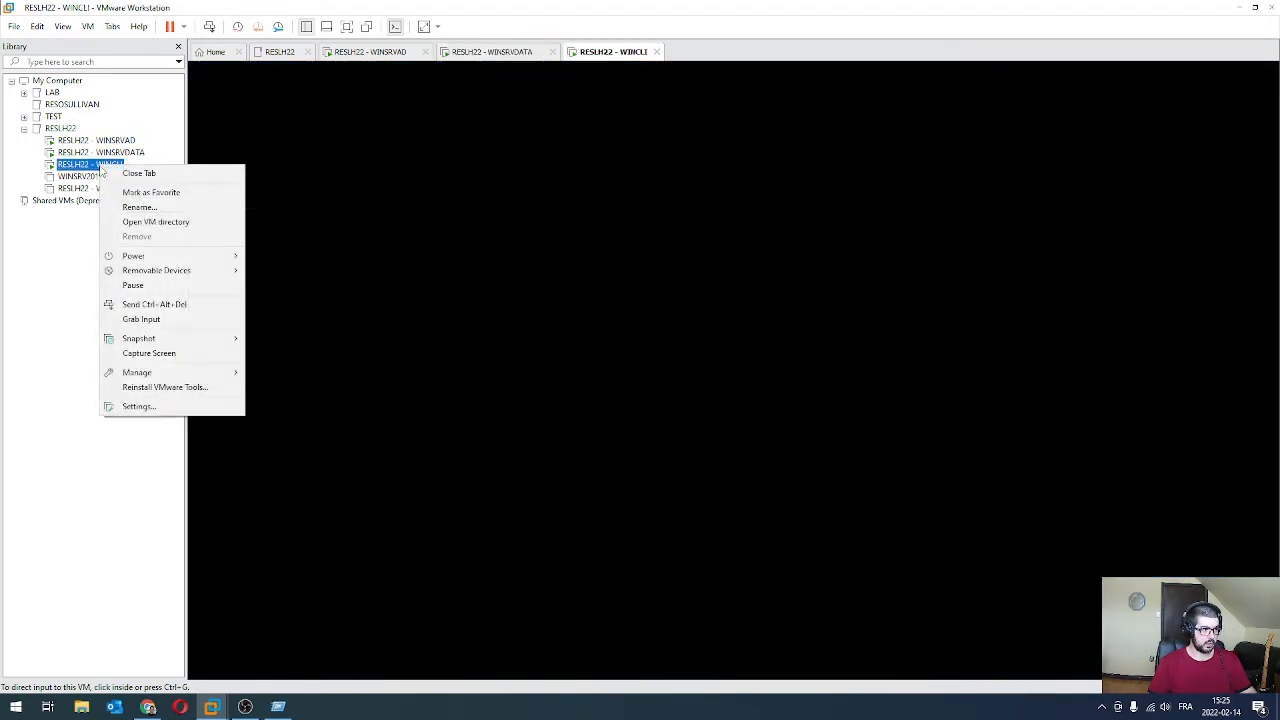
{"action": "left_click", "coordinate": [139, 406]}
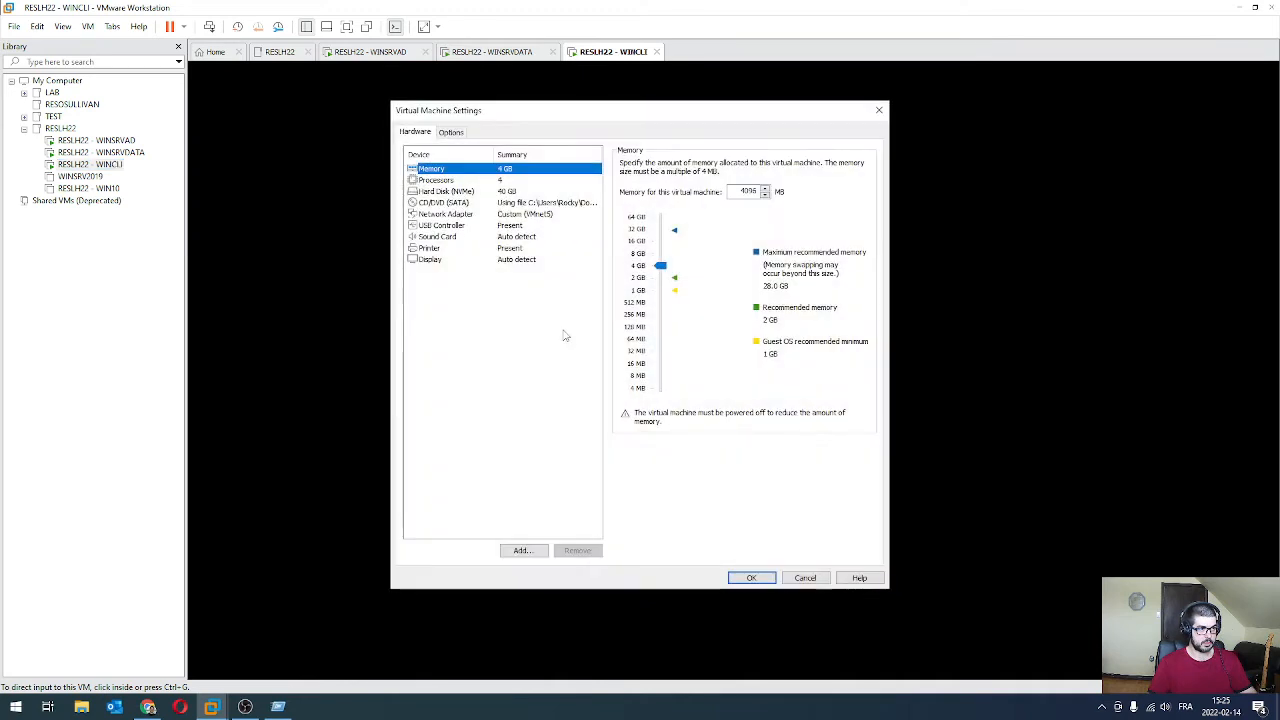
{"action": "left_click", "coordinate": [514, 216]}
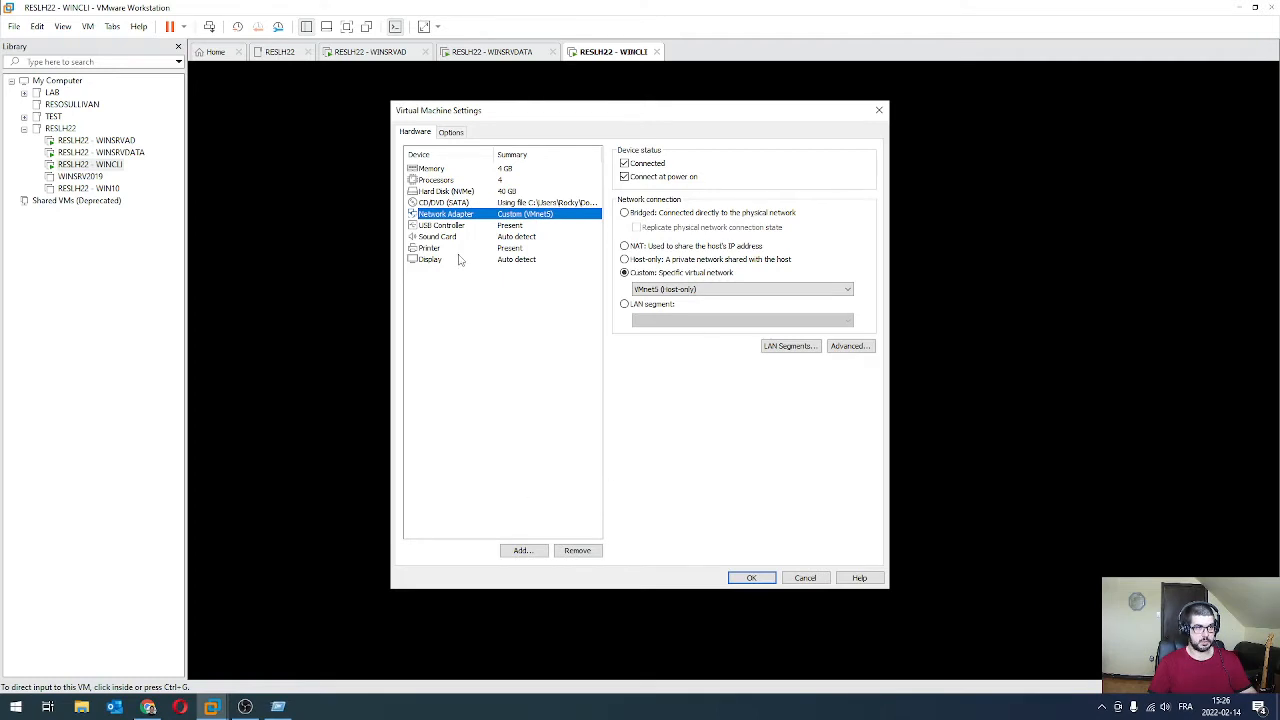
{"action": "left_click", "coordinate": [751, 578]}
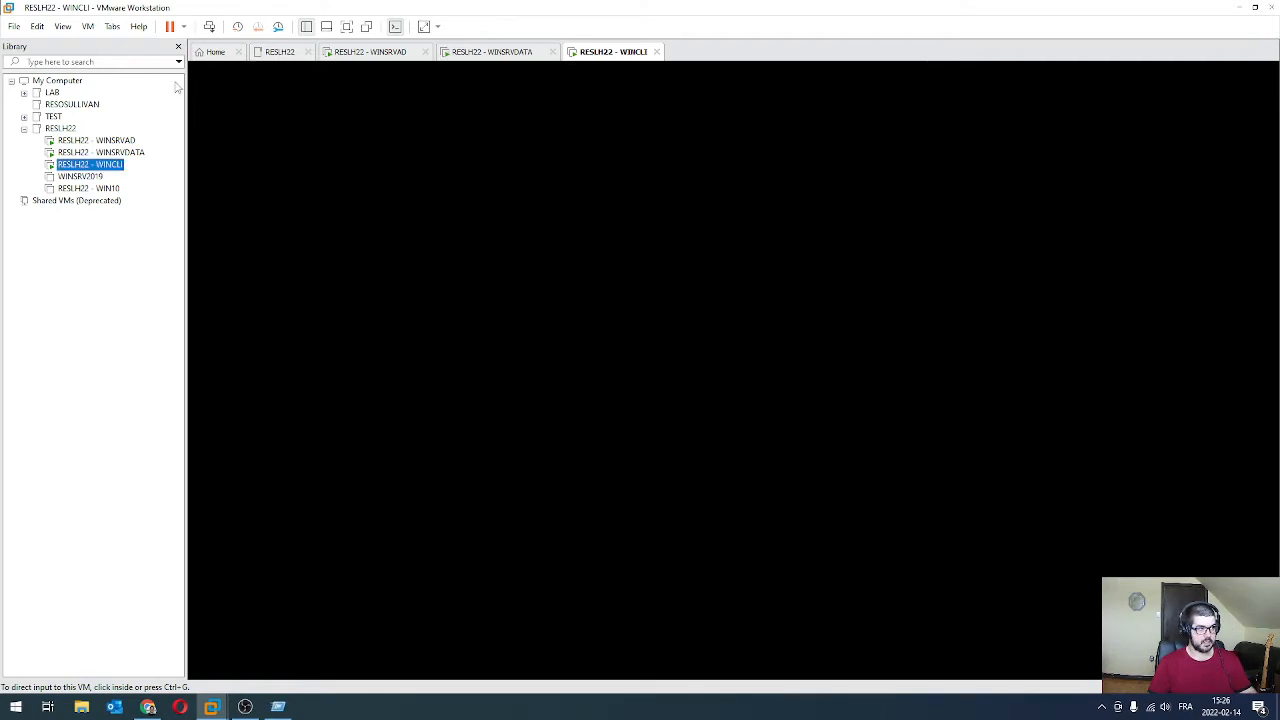
Return to the WINSRVAD virtual machine and close its Server Manager window.
{"action": "left_click", "coordinate": [121, 140]}
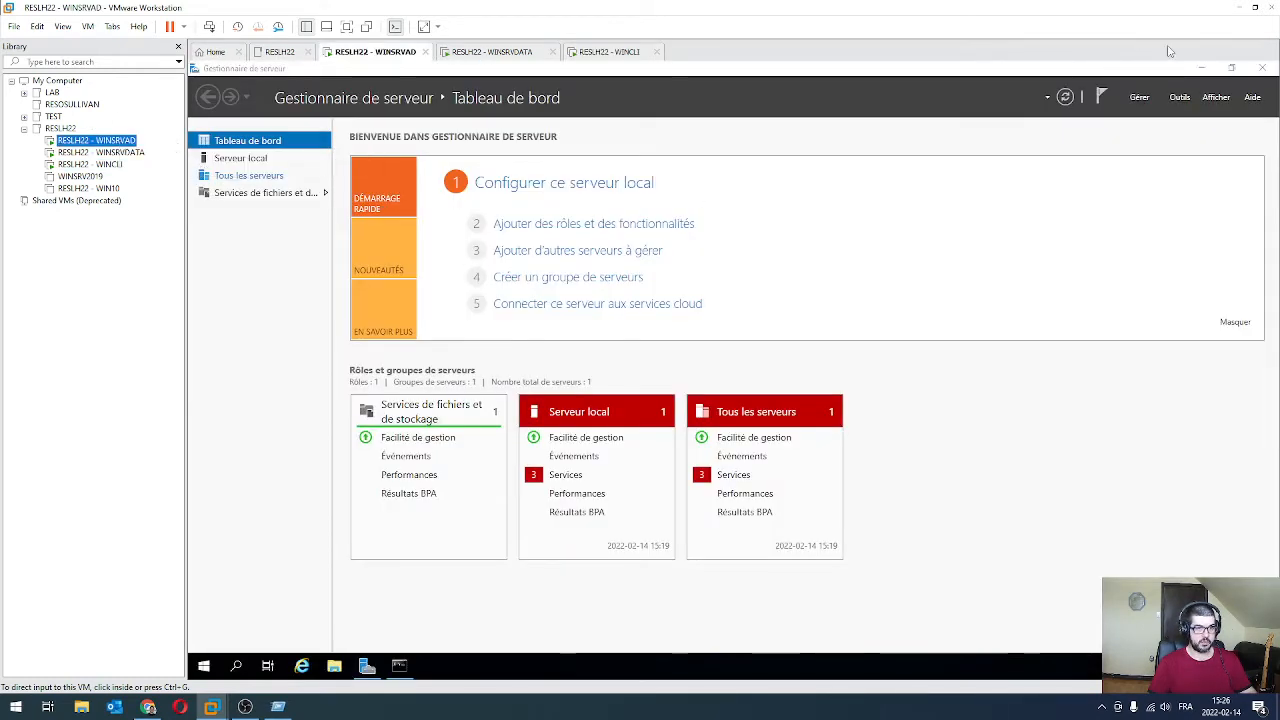
{"action": "left_click", "coordinate": [1264, 70]}
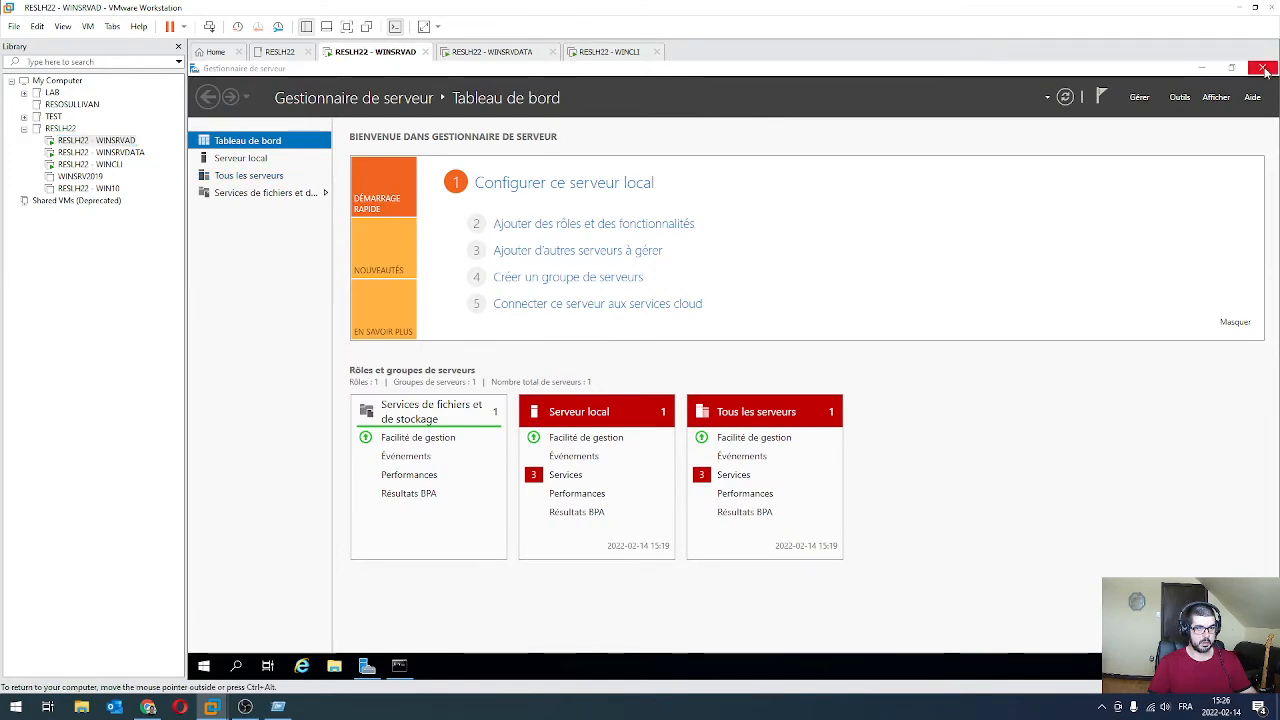
{"action": "left_click", "coordinate": [1264, 70]}
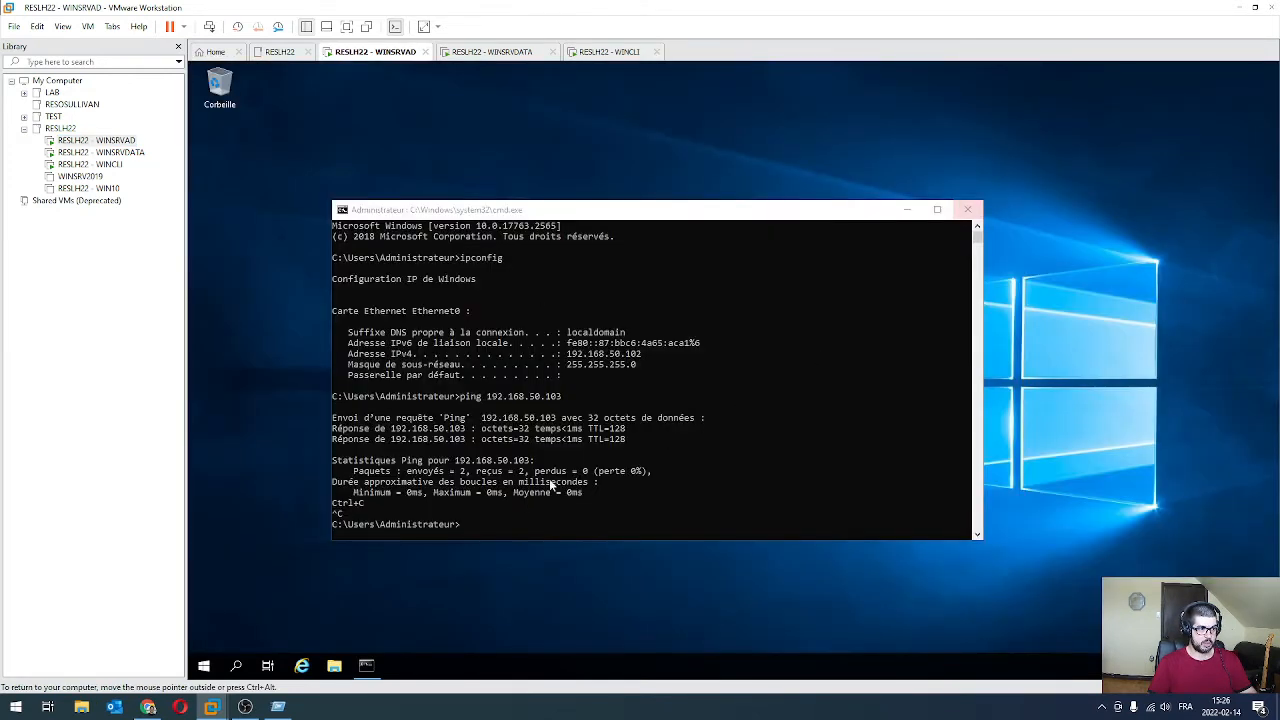
Clear the WINSRVAD command prompt with cls and run ipconfig to read its IP configuration.
{"action": "left_click", "coordinate": [488, 522]}
{"action": "left_click", "coordinate": [484, 512]}
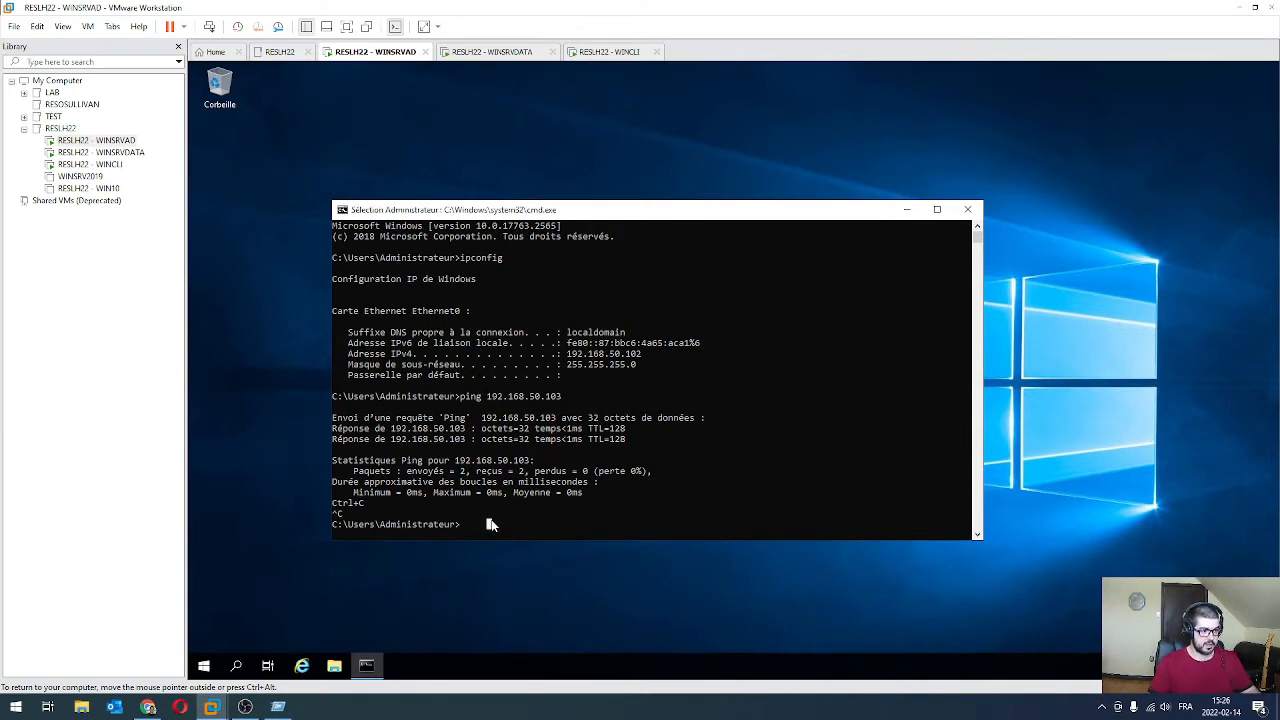
{"action": "type", "text": "cls"}
{"action": "key", "text": "Return"}
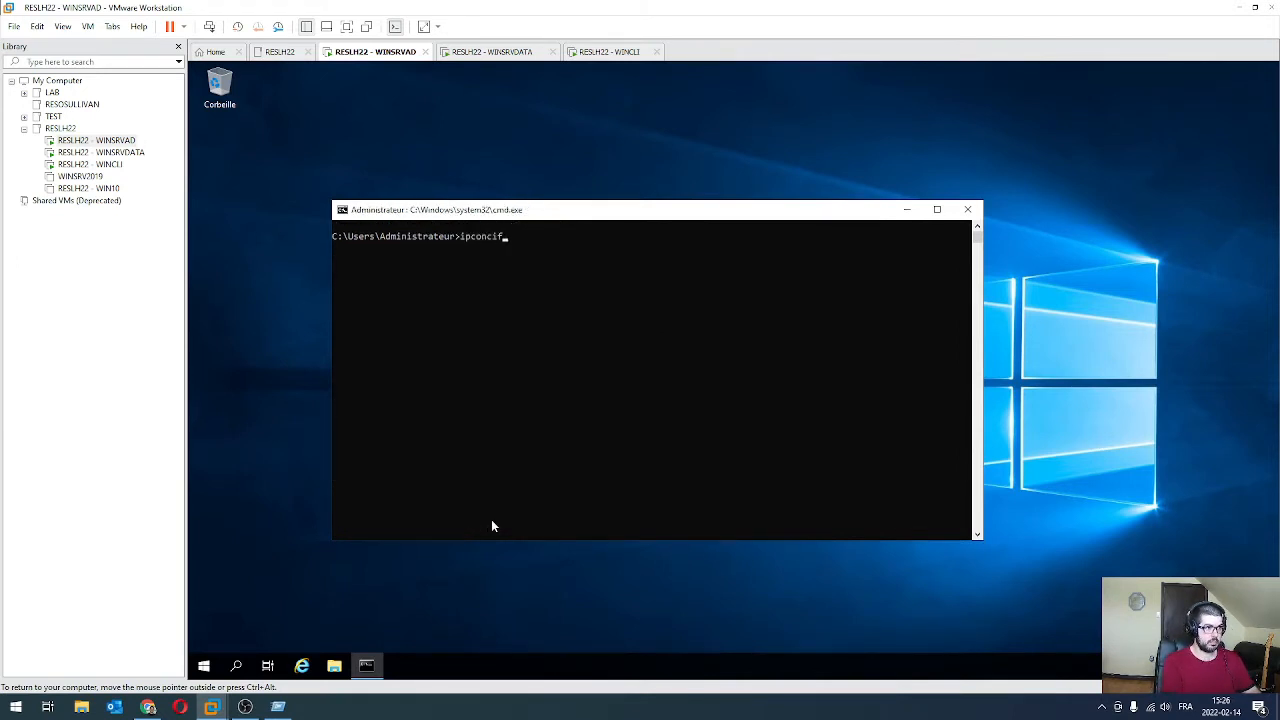
{"action": "type", "text": "ipconfig"}
{"action": "key", "text": "Return"}
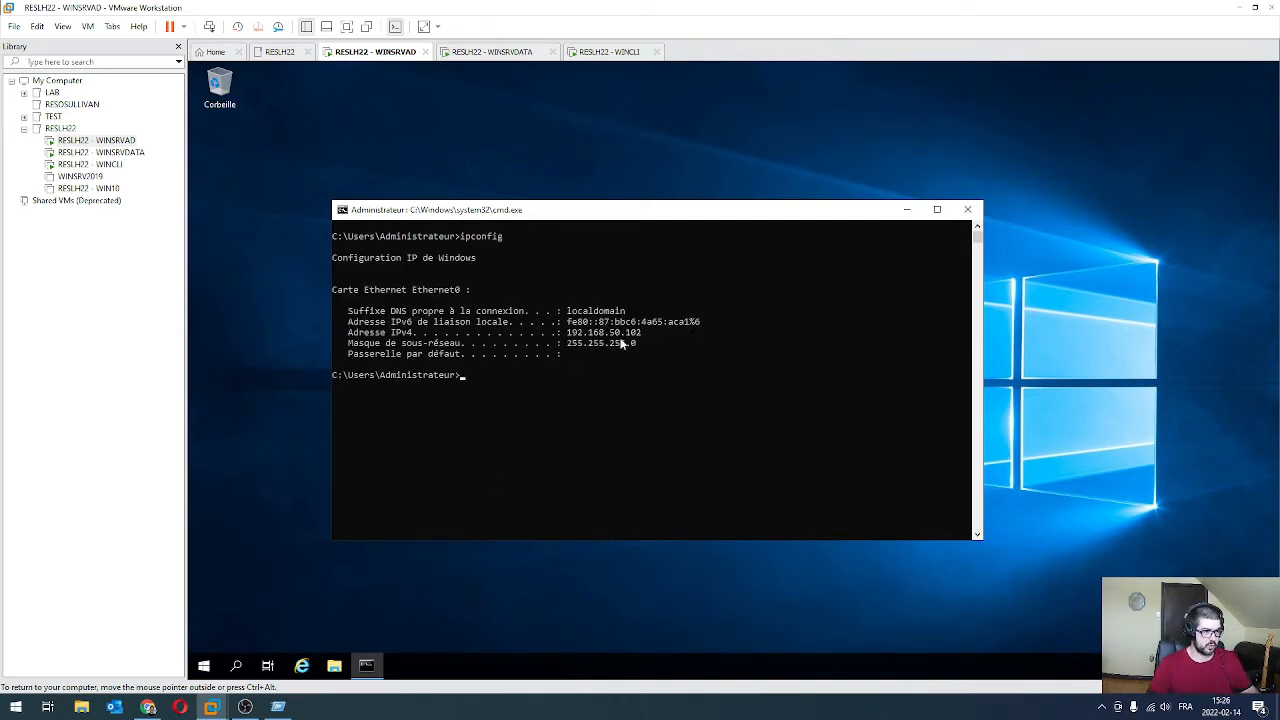
Find and open the Control Panel on WINSRVAD and go to its Réseau et Internet category.
{"action": "left_click", "coordinate": [204, 667]}
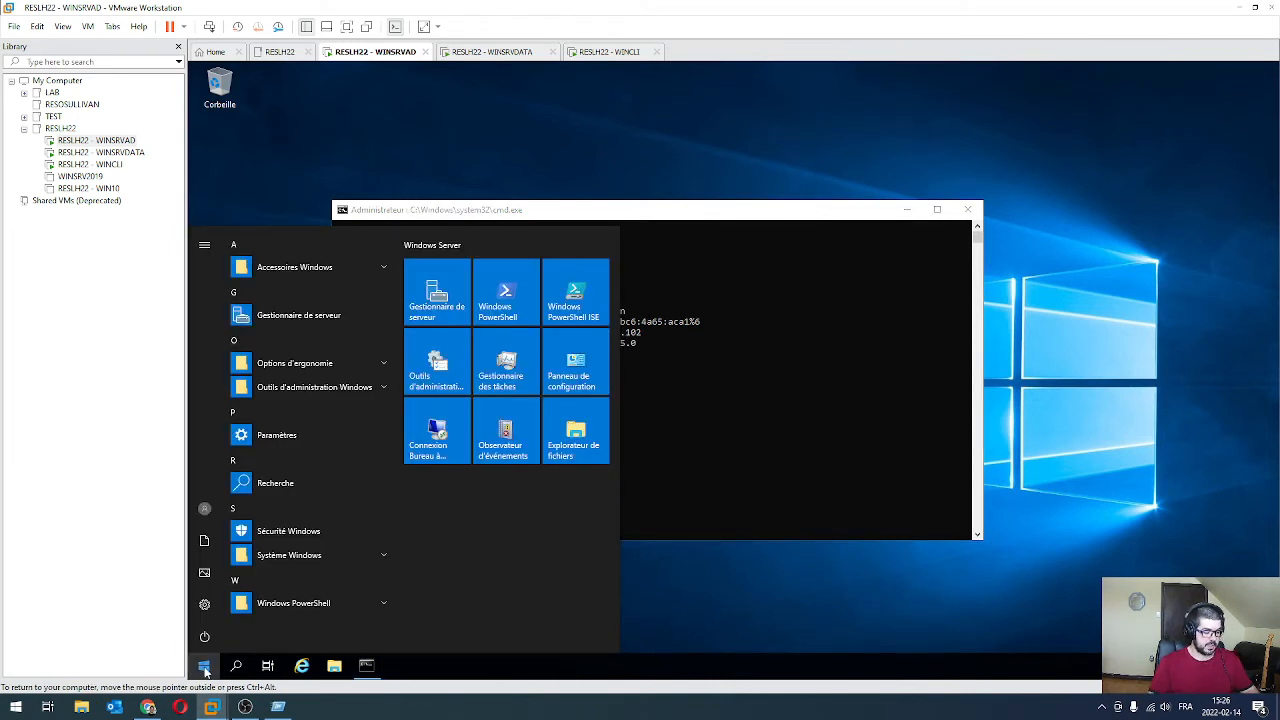
{"action": "type", "text": "pabne"}
{"action": "key", "text": "BackSpace"}
{"action": "key", "text": "BackSpace"}
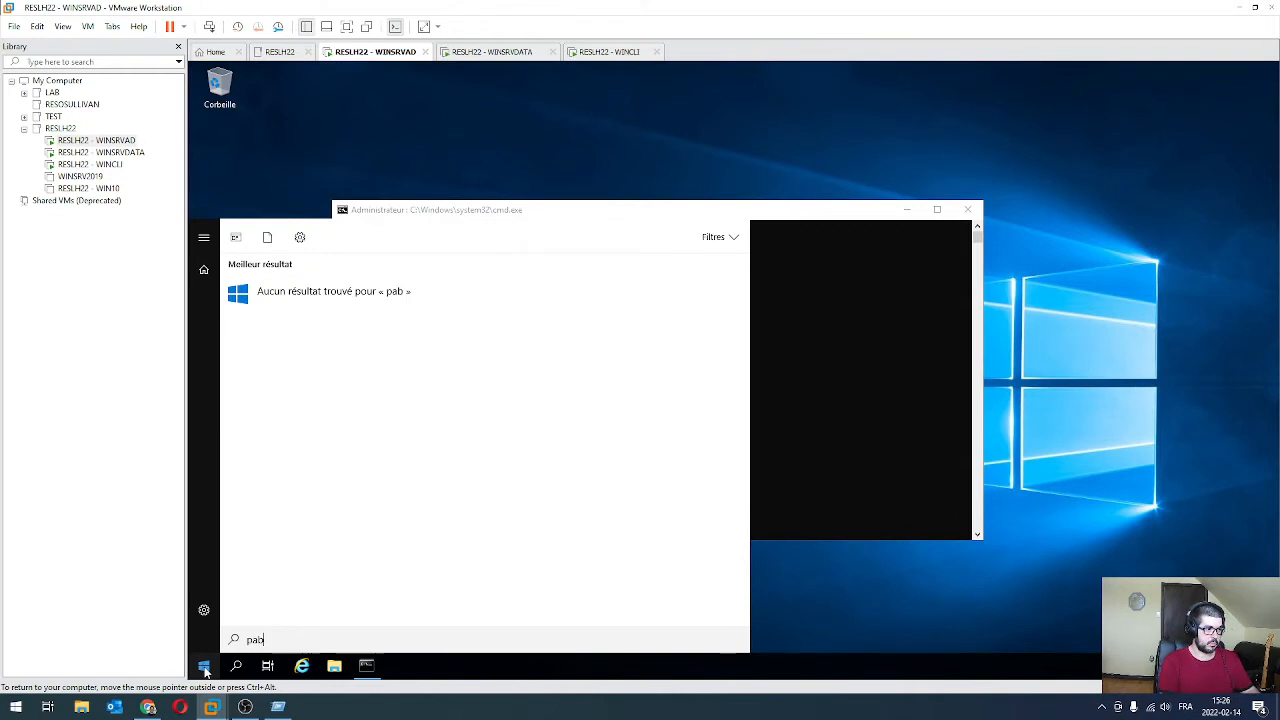
{"action": "key", "text": "BackSpace"}
{"action": "type", "text": "n"}
{"action": "left_click", "coordinate": [265, 291]}
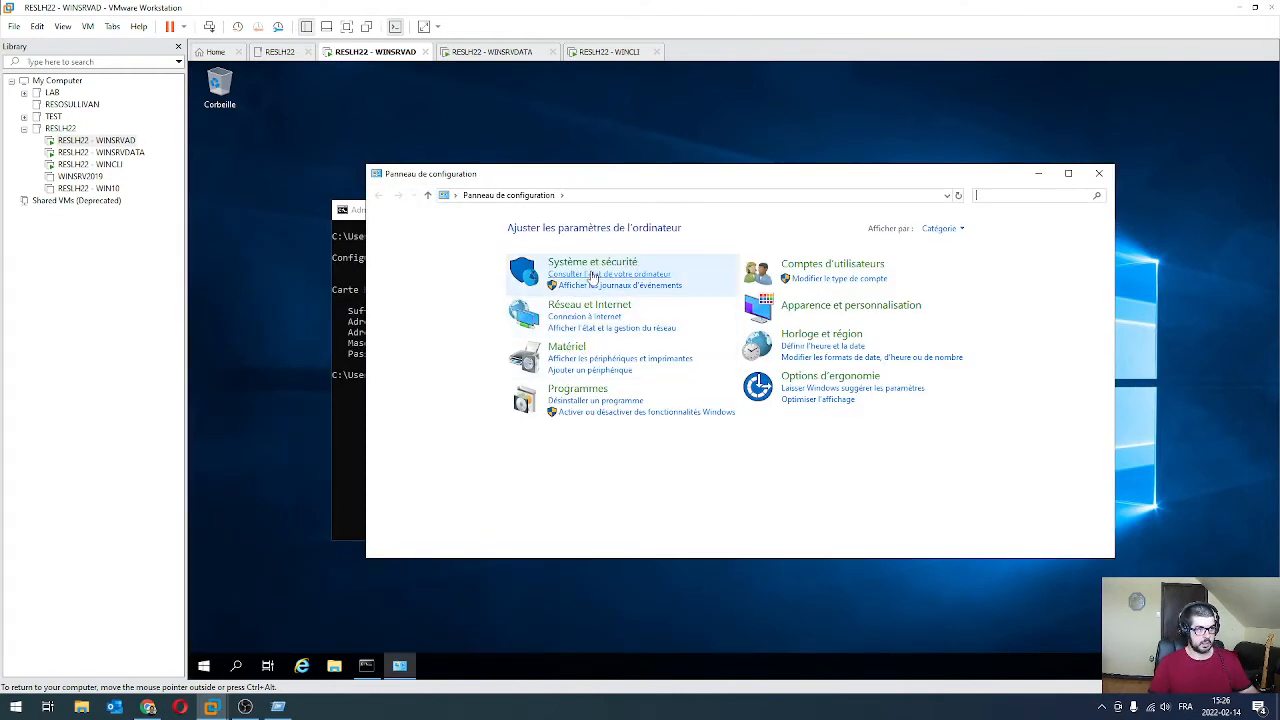
{"action": "left_click", "coordinate": [590, 306]}
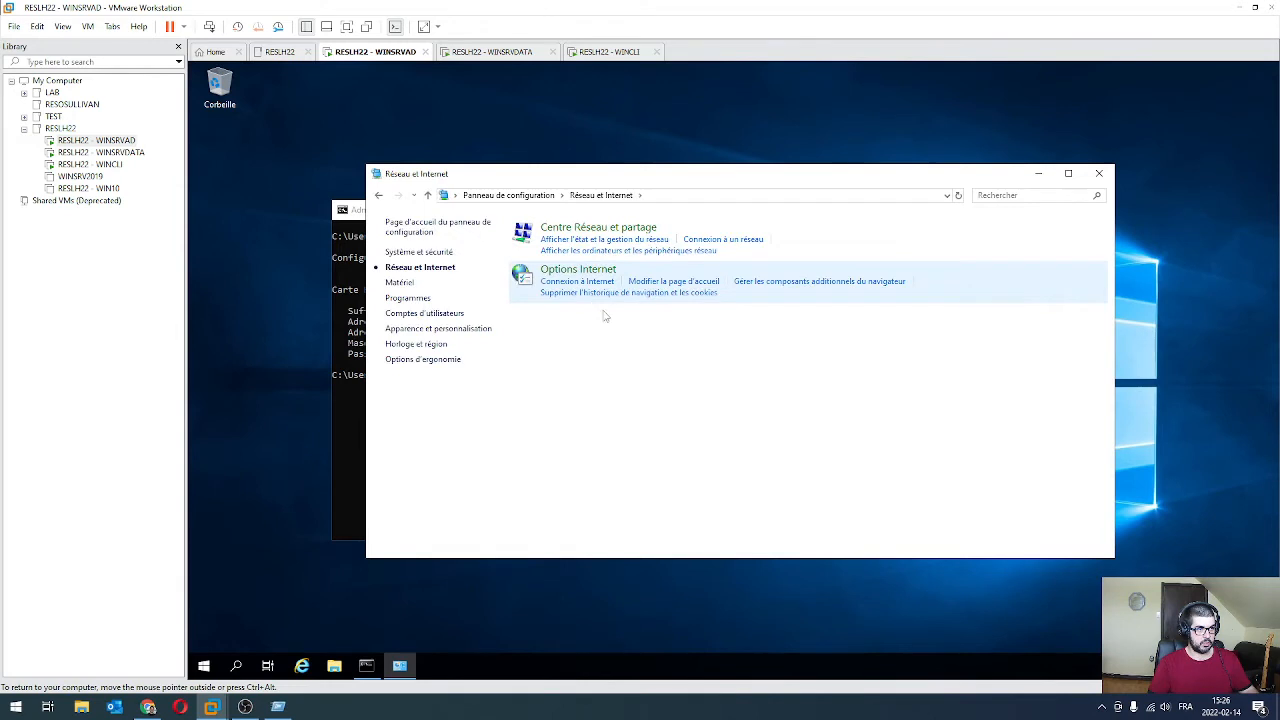
Turn on file and printer sharing for WINSRVAD's guest or public profile in the advanced sharing settings, save, and close the Control Panel.
{"action": "left_click", "coordinate": [572, 228]}
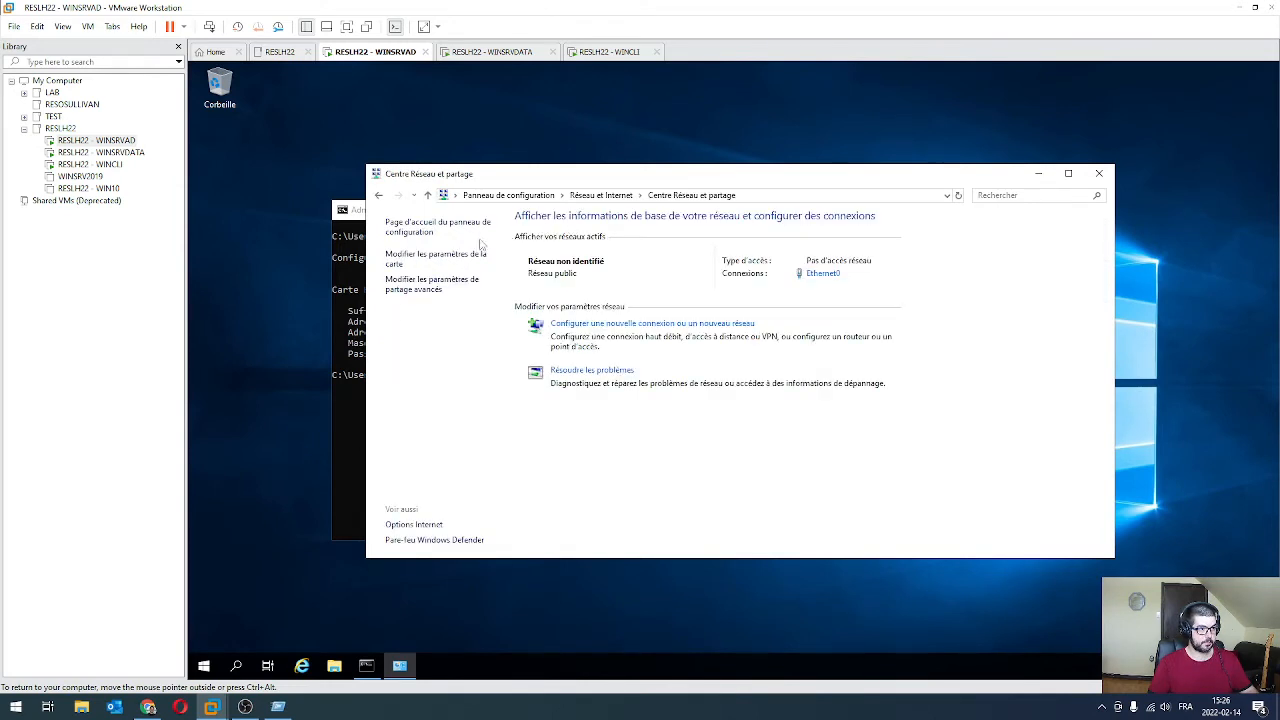
{"action": "left_click", "coordinate": [412, 290]}
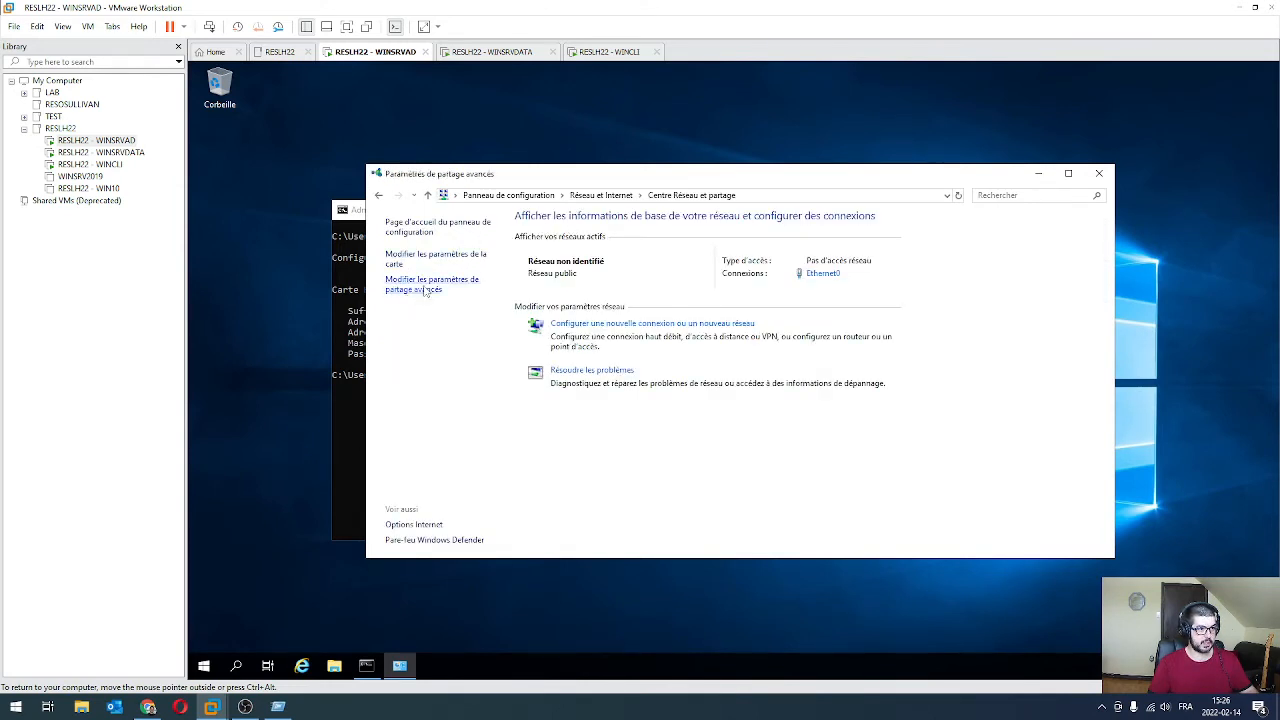
{"action": "left_click", "coordinate": [629, 444]}
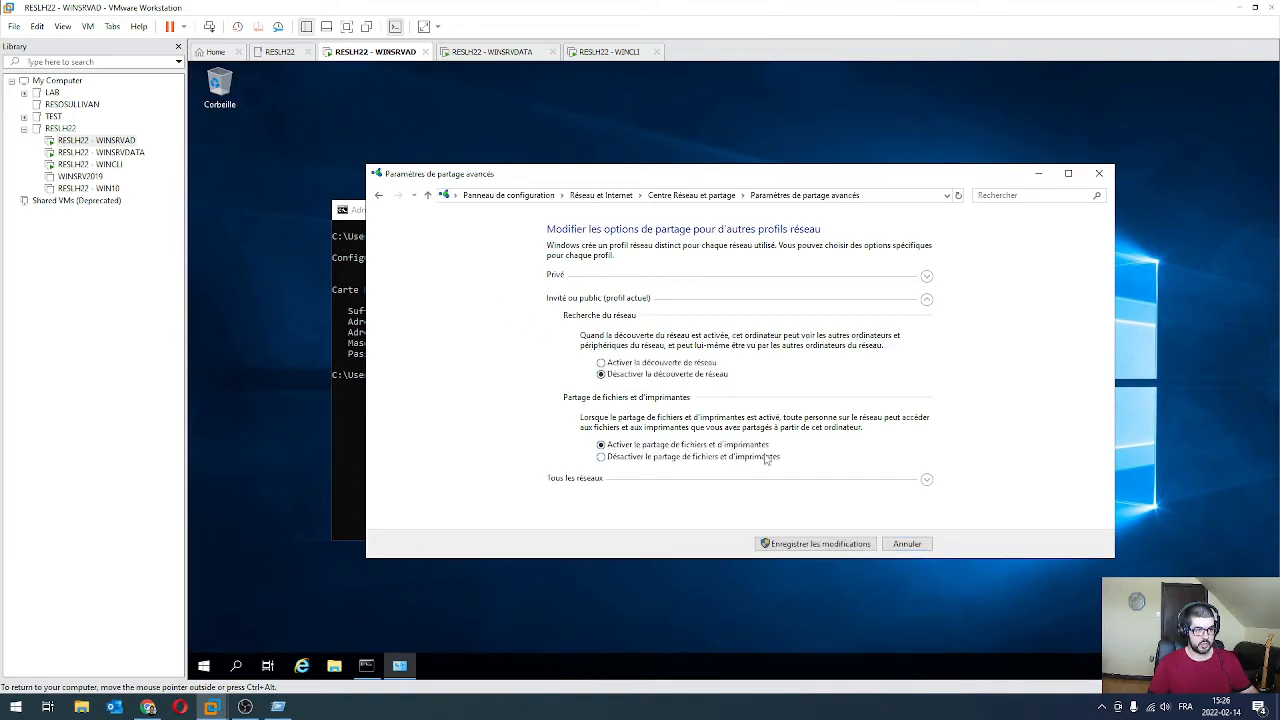
{"action": "left_click", "coordinate": [818, 543]}
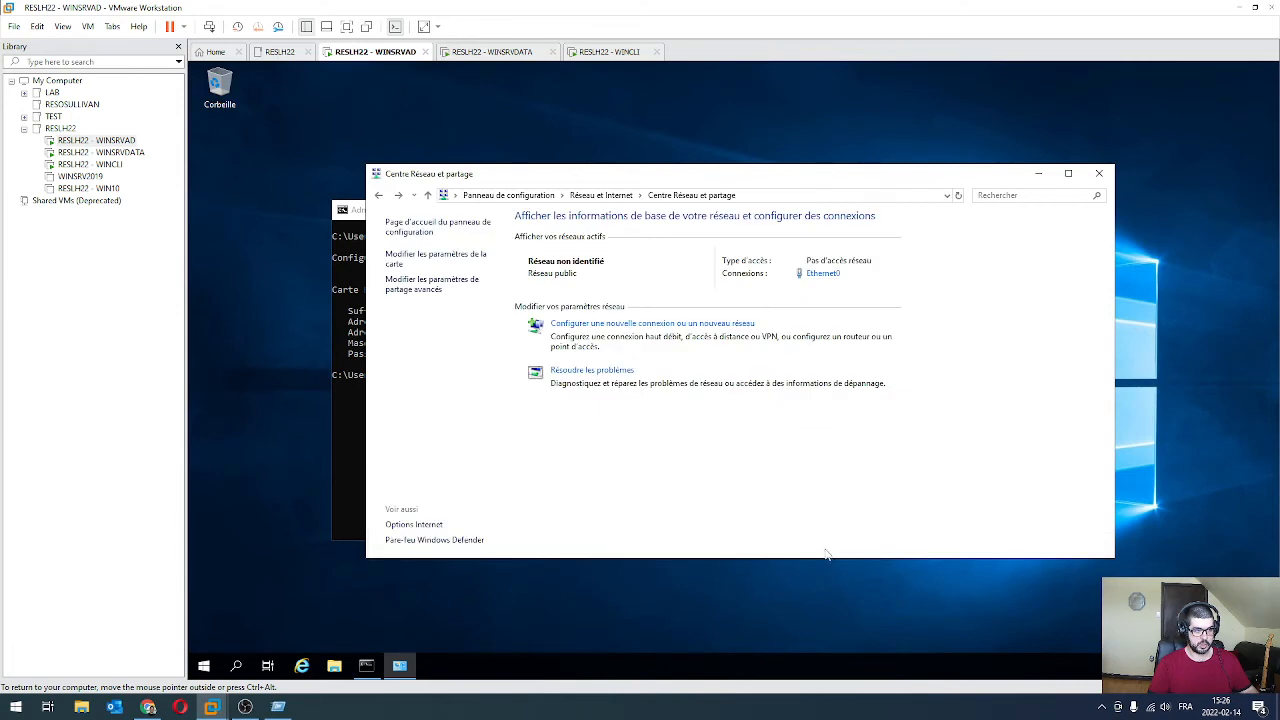
{"action": "left_click", "coordinate": [1098, 173]}
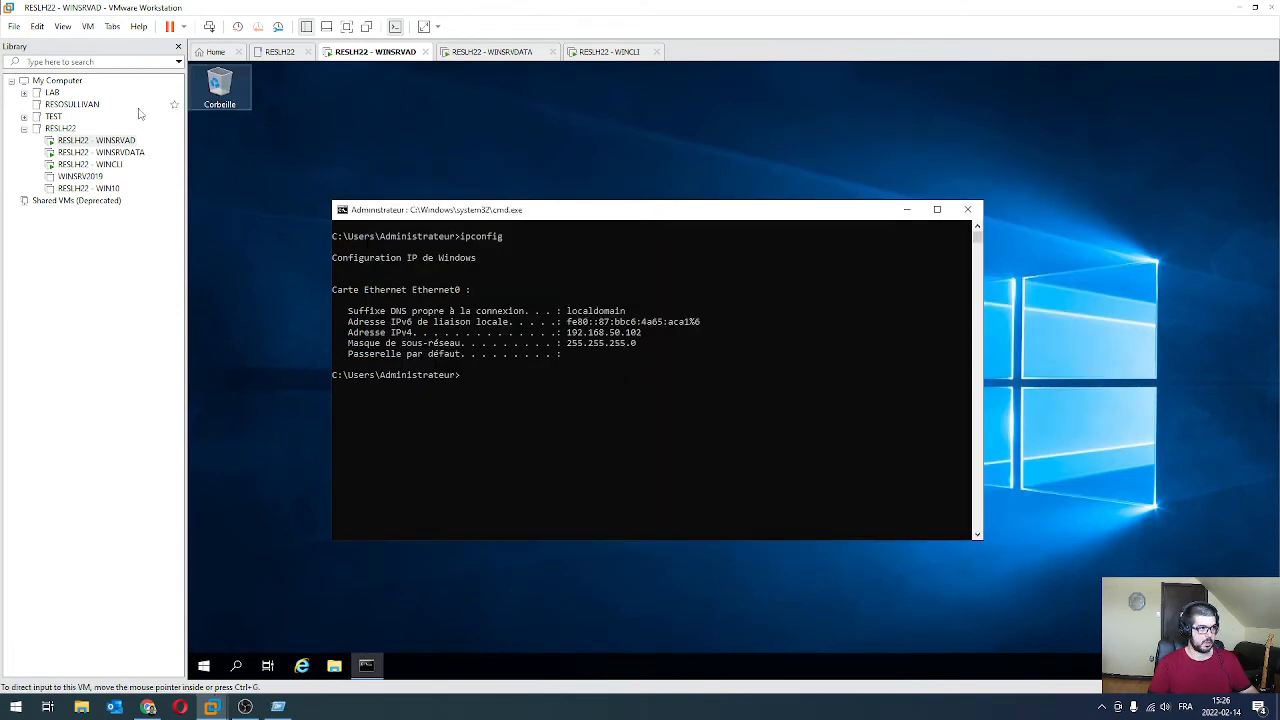
Switch to the WINSRVDATA virtual machine and close its network center, Server Manager and command prompt windows.
{"action": "left_click", "coordinate": [118, 156]}
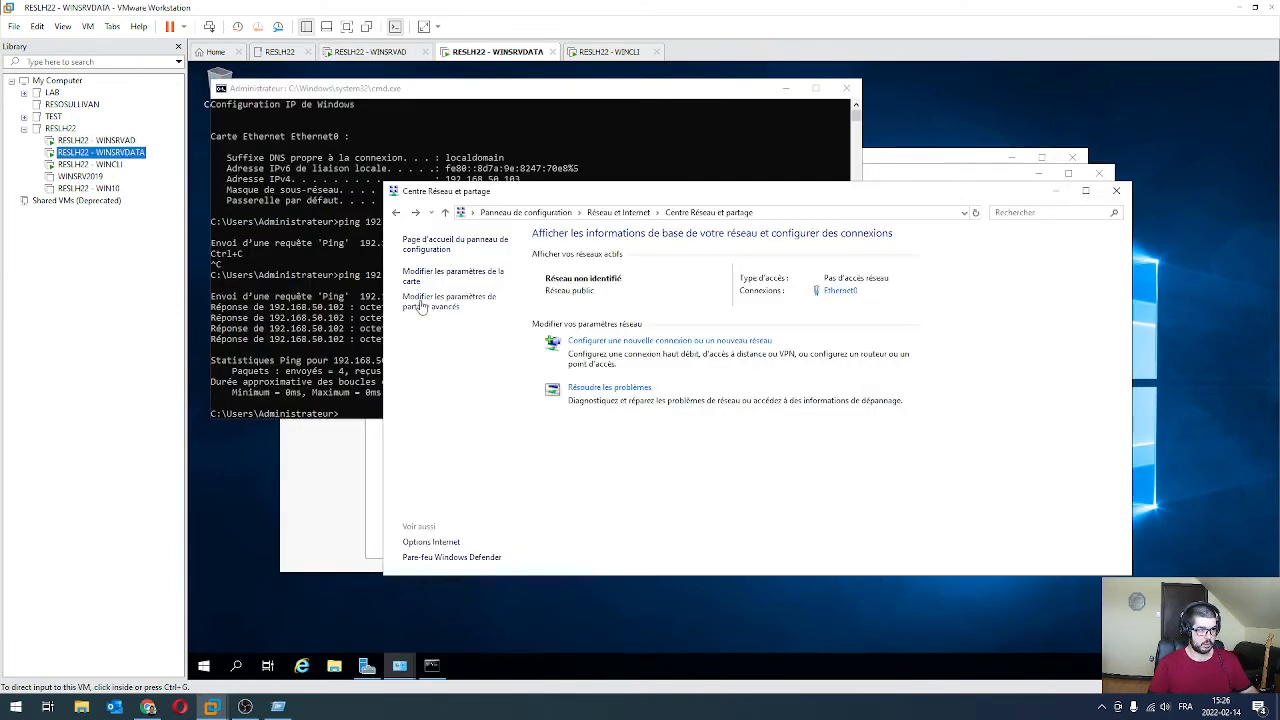
{"action": "left_click", "coordinate": [1116, 190]}
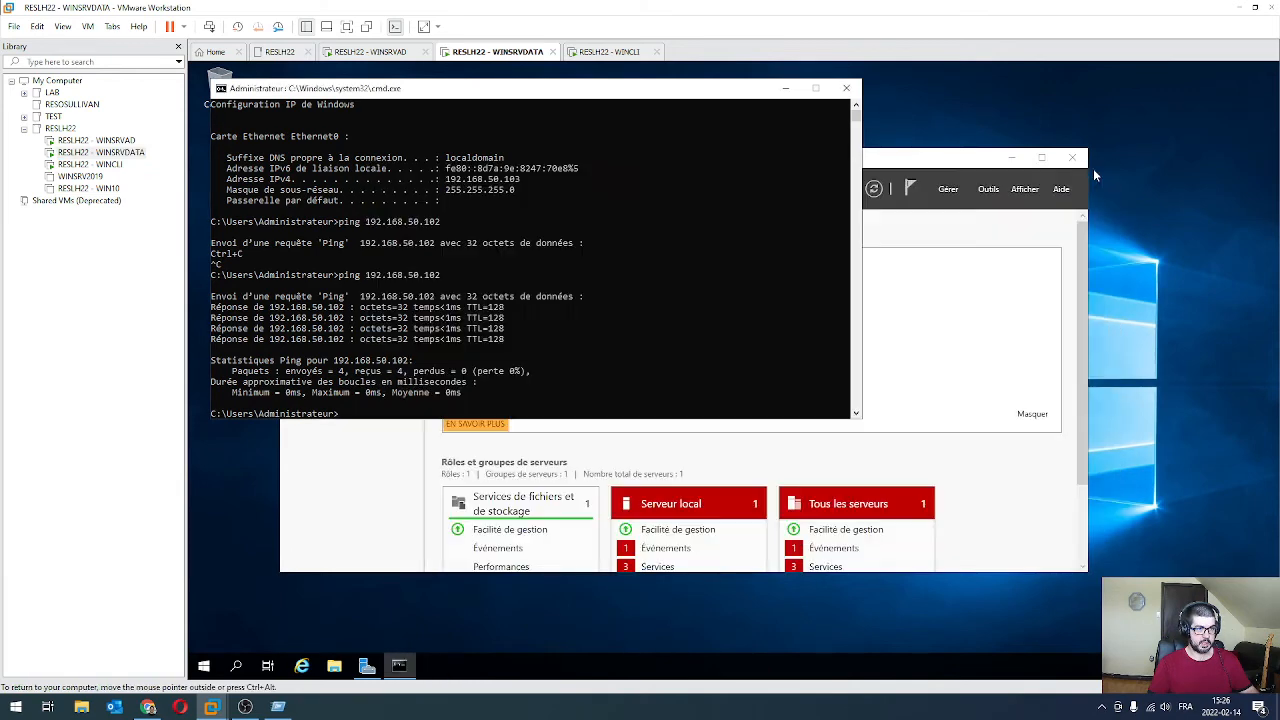
{"action": "left_click", "coordinate": [1098, 173]}
{"action": "left_click", "coordinate": [846, 89]}
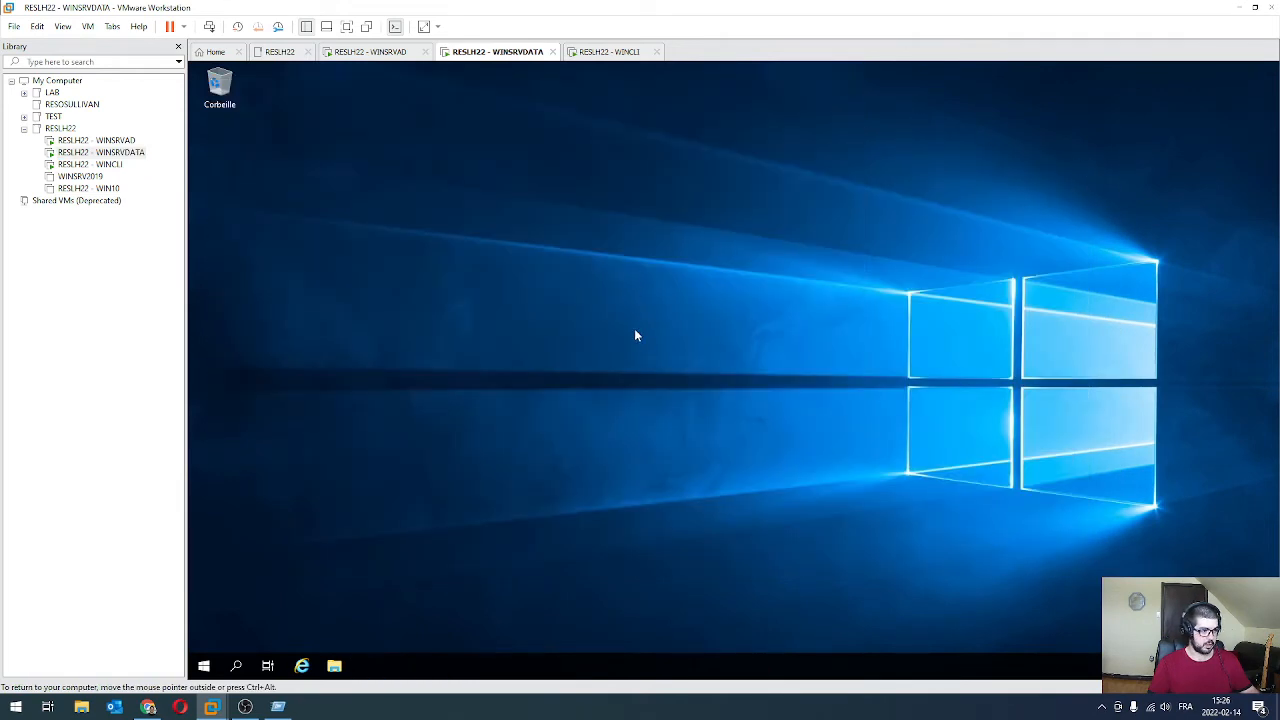
Turn on file and printer sharing for WINSRVDATA's current public profile through Centre Réseau et partage, save, and close the window.
{"action": "key", "text": "super"}
{"action": "type", "text": "pann"}
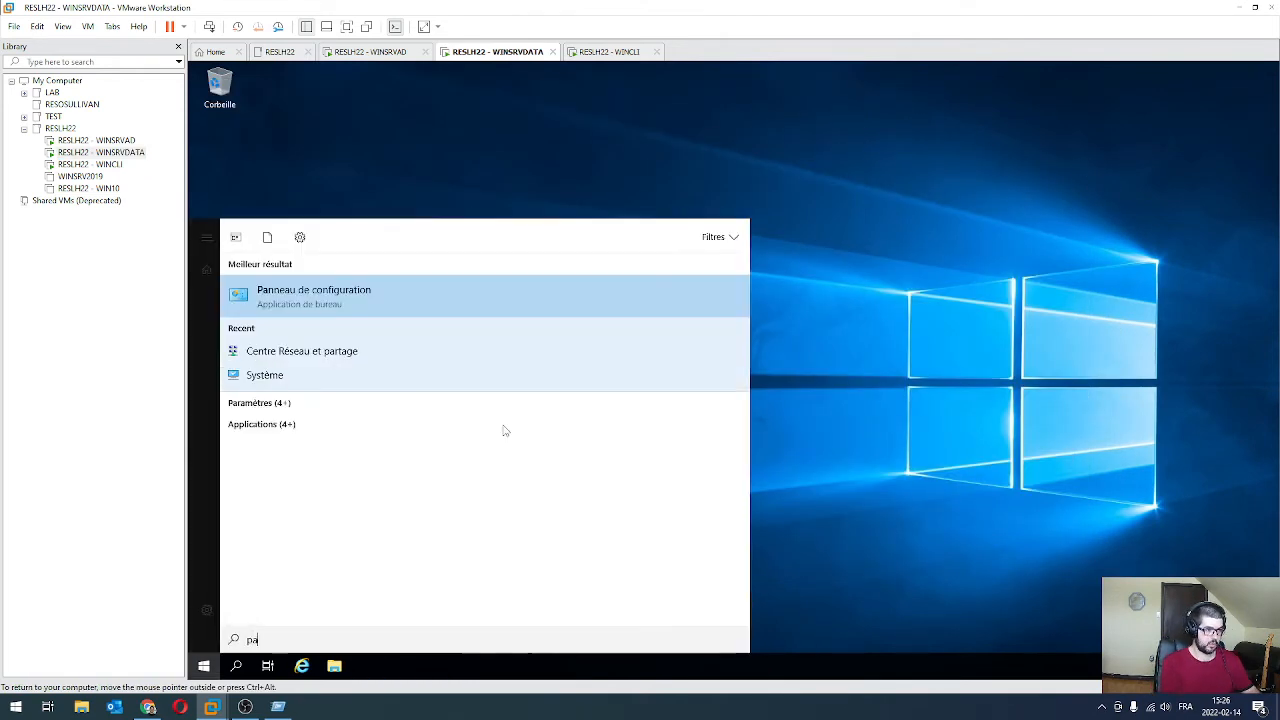
{"action": "left_click", "coordinate": [263, 356]}
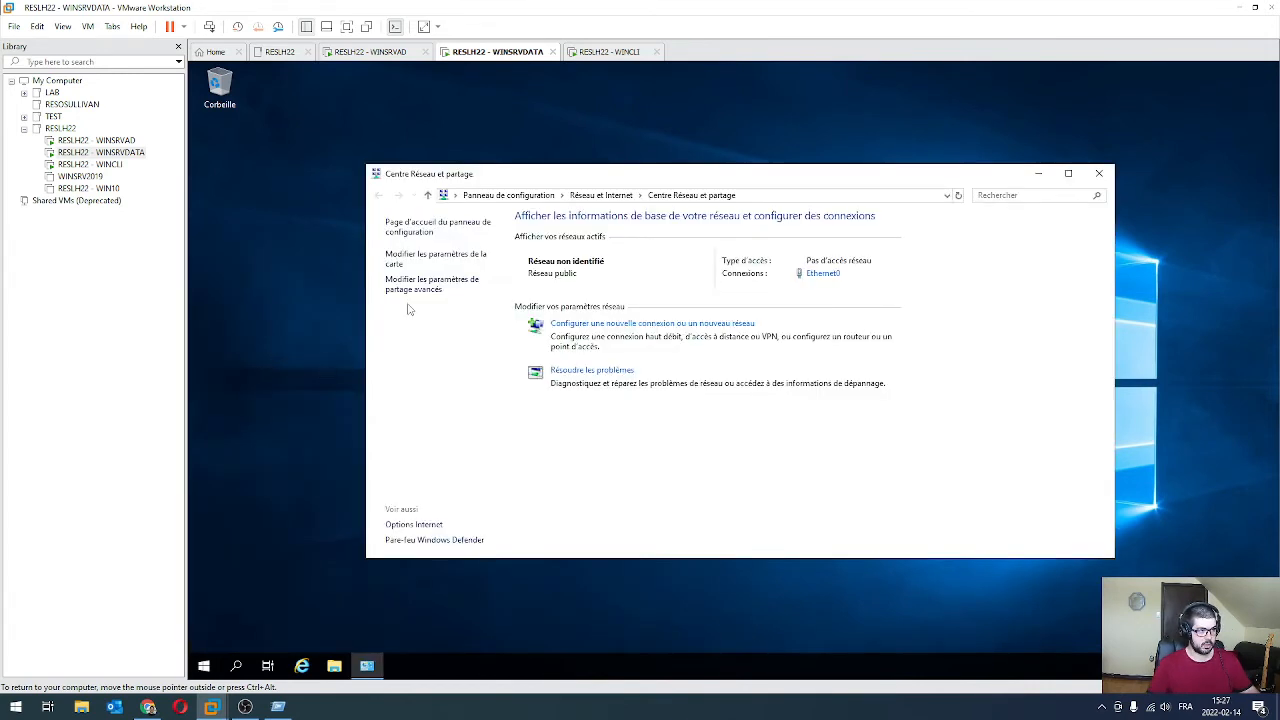
{"action": "left_click", "coordinate": [419, 288]}
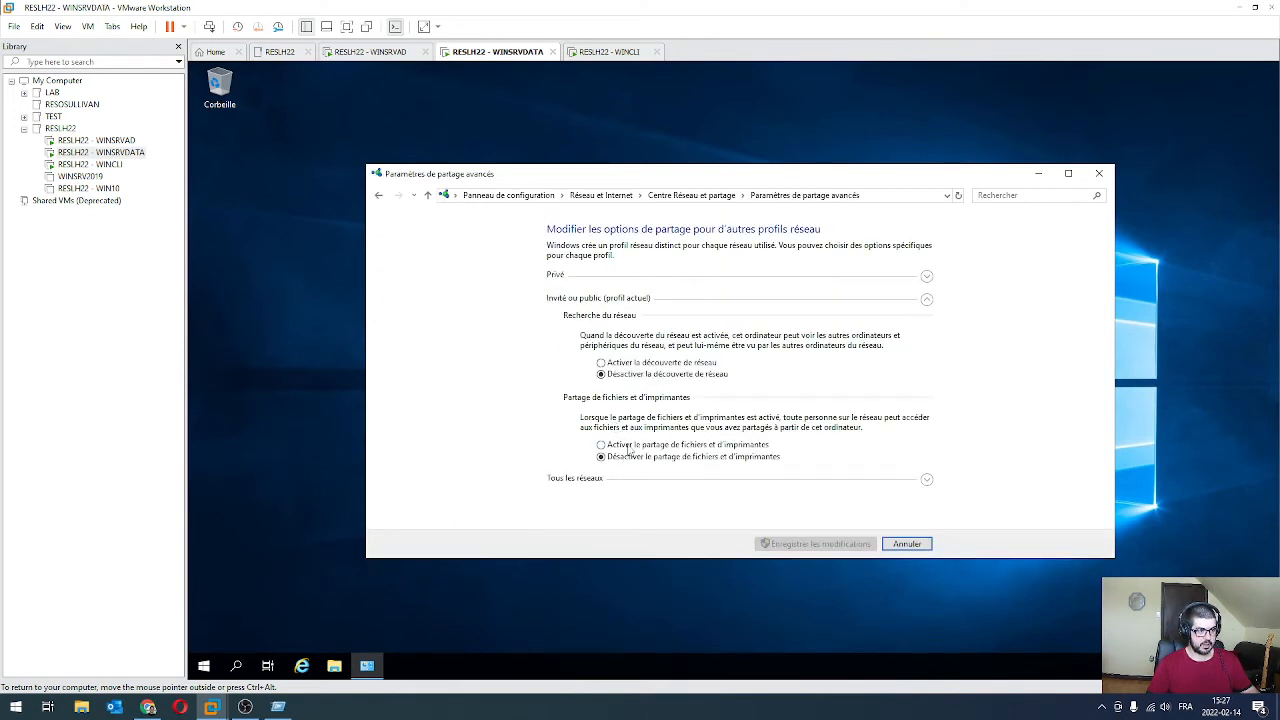
{"action": "left_click", "coordinate": [632, 445]}
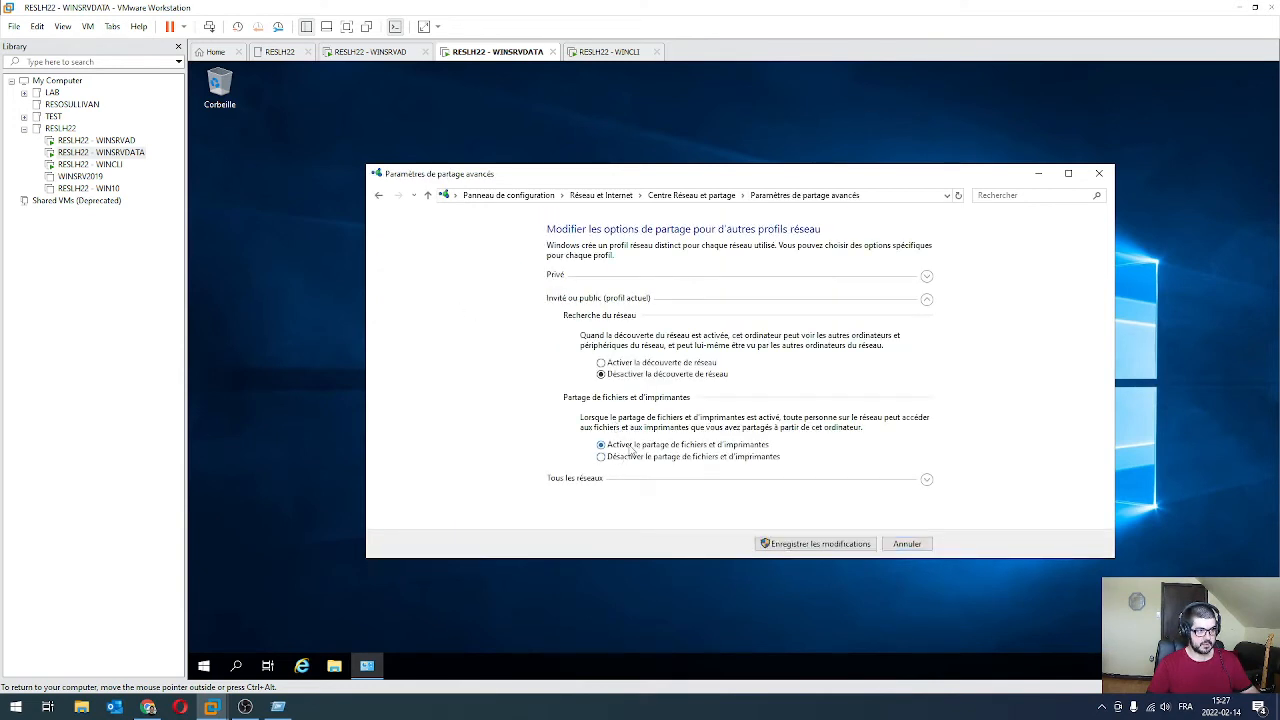
{"action": "left_click", "coordinate": [813, 543]}
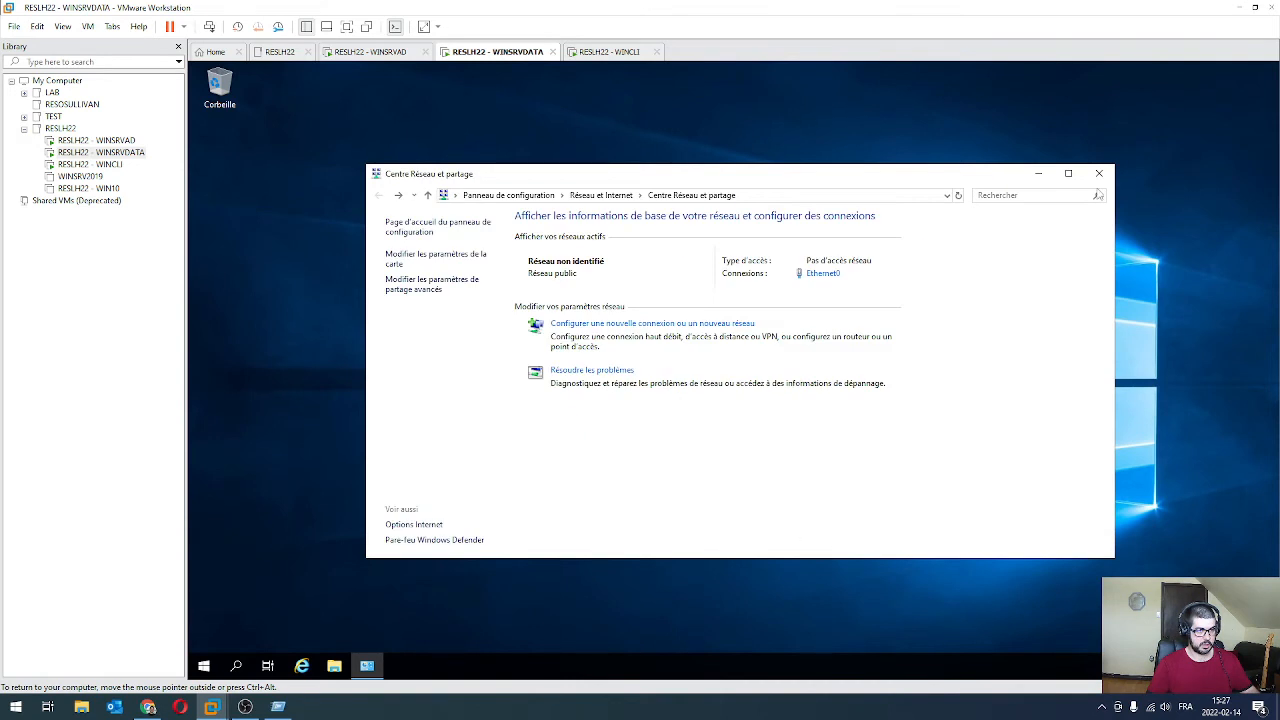
{"action": "left_click", "coordinate": [1099, 174]}
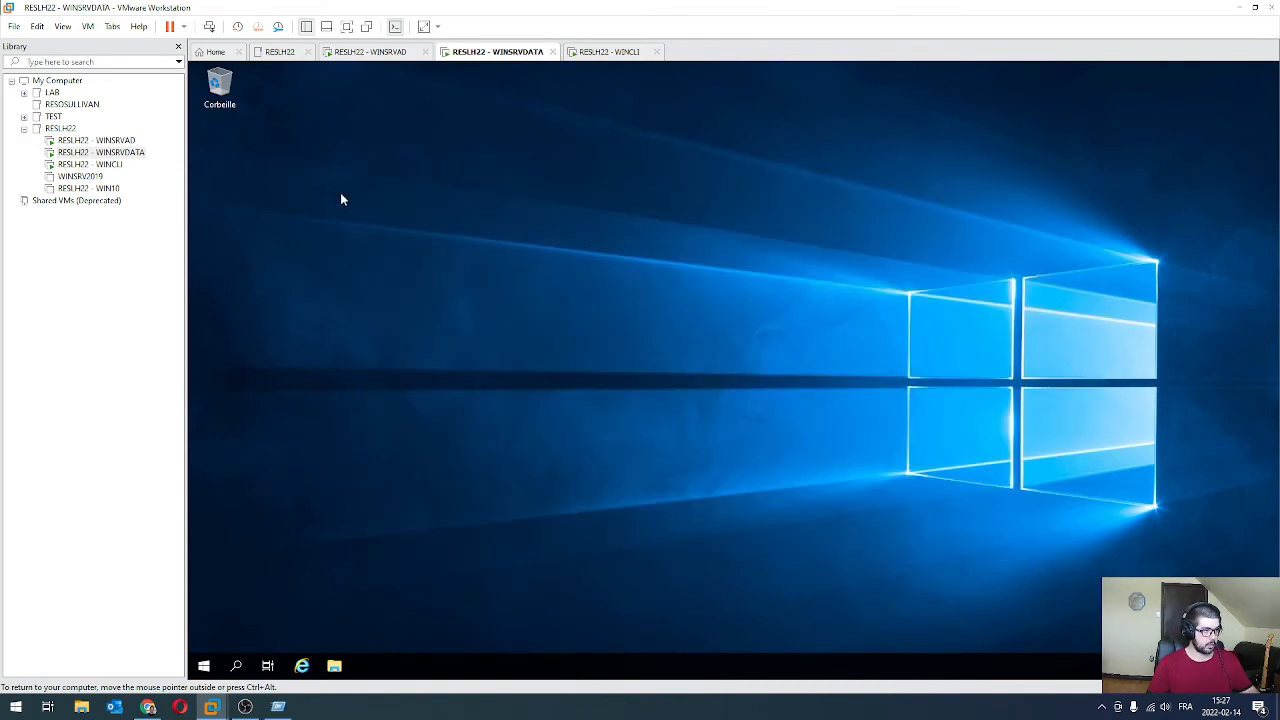
Open a command prompt on WINSRVDATA and run ipconfig to read its IPv4 address and subnet mask.
{"action": "key", "text": "super+r"}
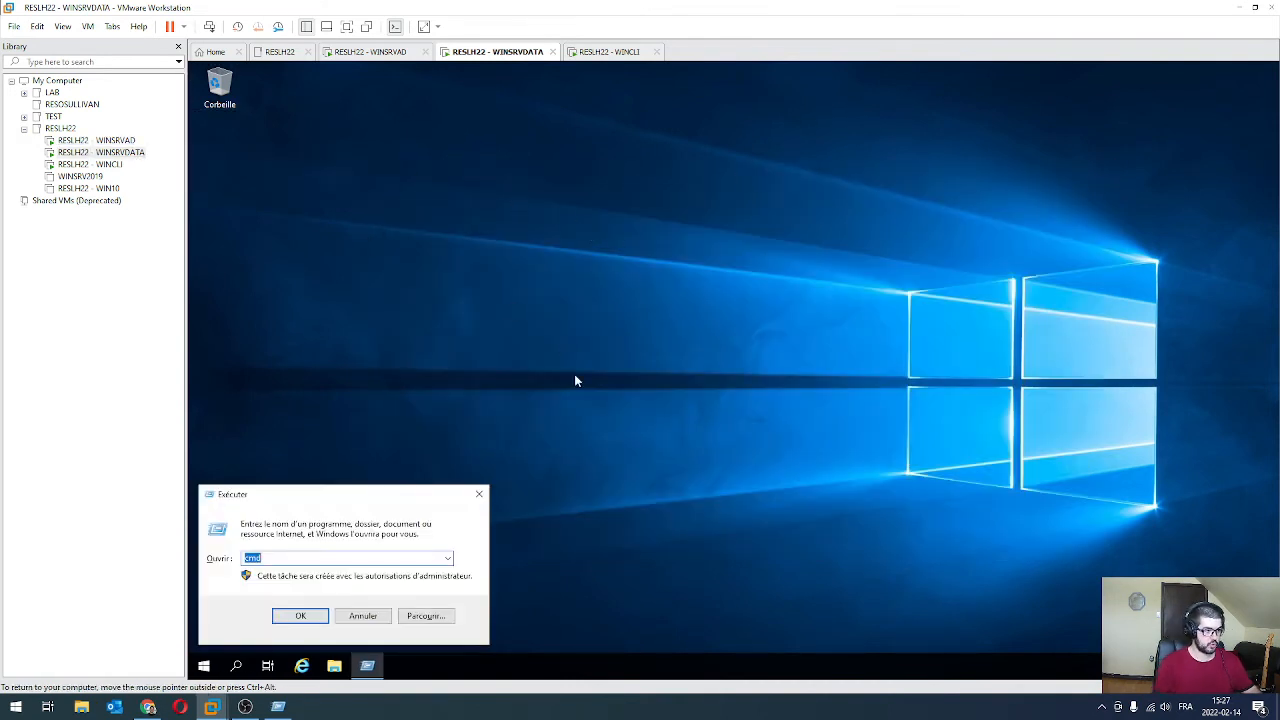
{"action": "key", "text": "Return"}
{"action": "type", "text": "ip"}
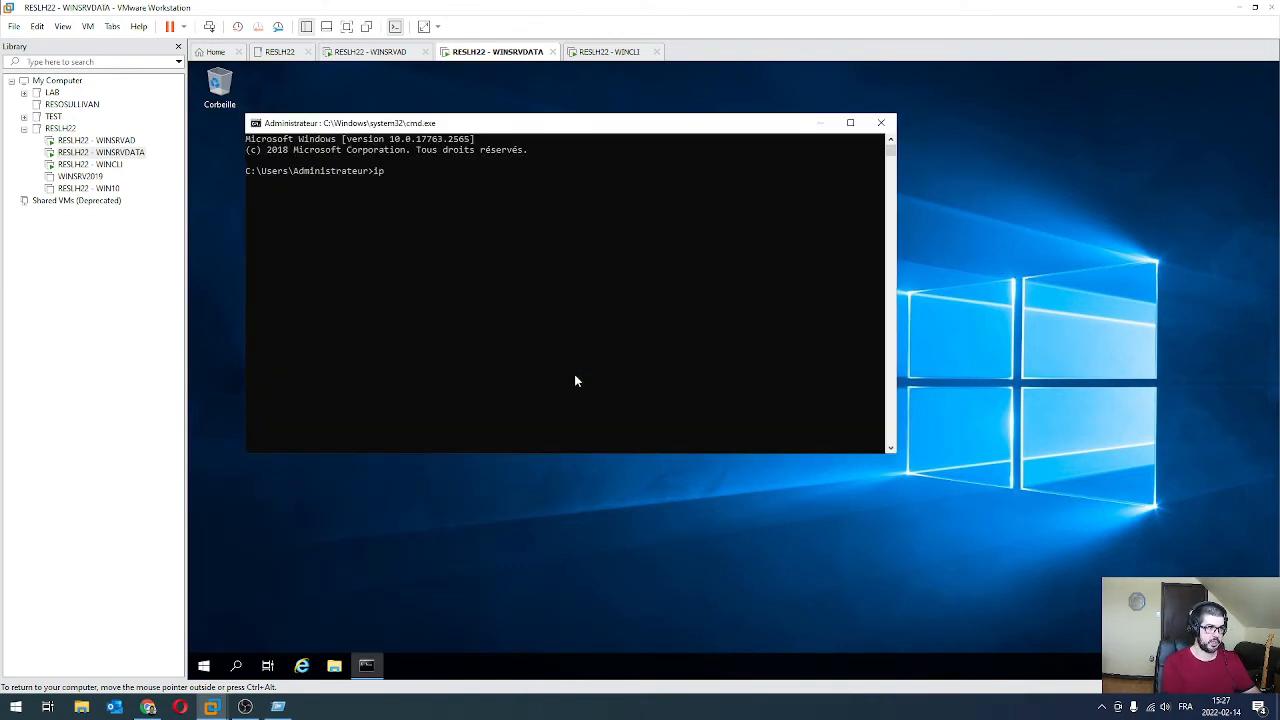
{"action": "type", "text": "config"}
{"action": "key", "text": "Return"}
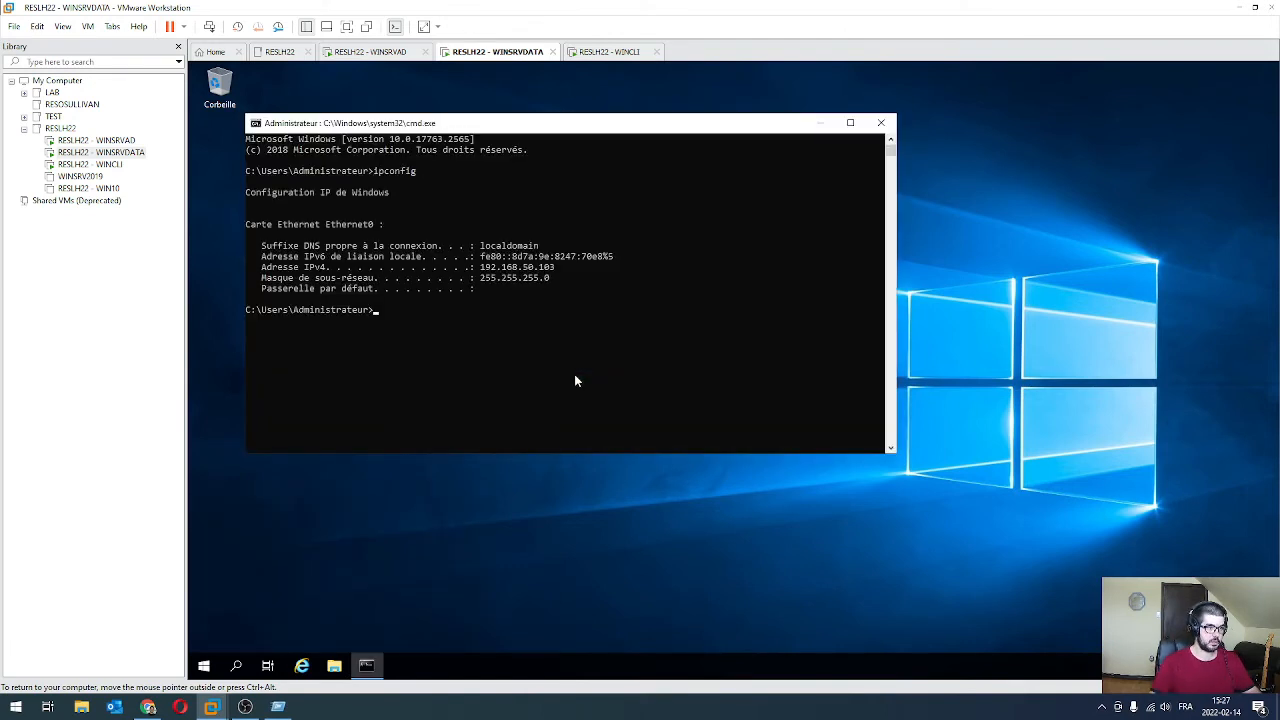
{"action": "left_click", "coordinate": [530, 267]}
{"action": "left_click_drag", "start_coordinate": [532, 267], "coordinate": [575, 277]}
{"action": "left_click", "coordinate": [525, 296]}
Enter the command ping 192.168.50.102 at the WINSRVDATA prompt without running it.
{"action": "left_click", "coordinate": [422, 320]}
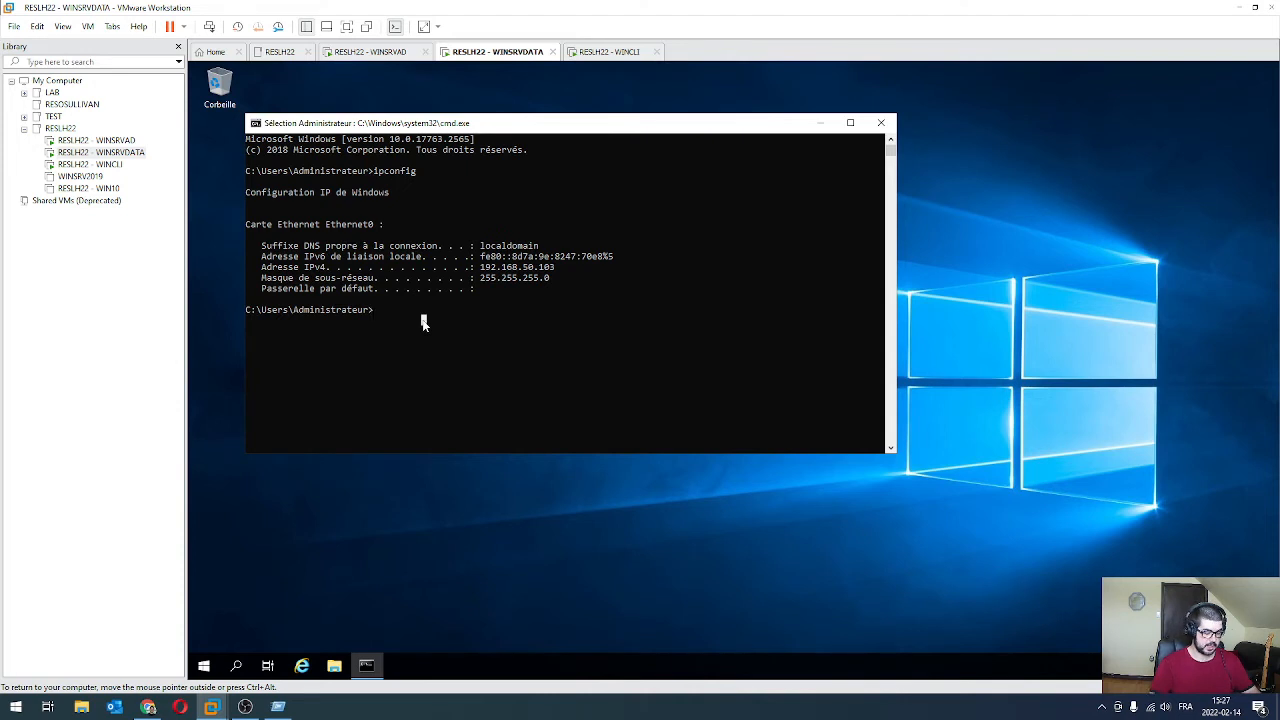
{"action": "type", "text": "ping 192.16"}
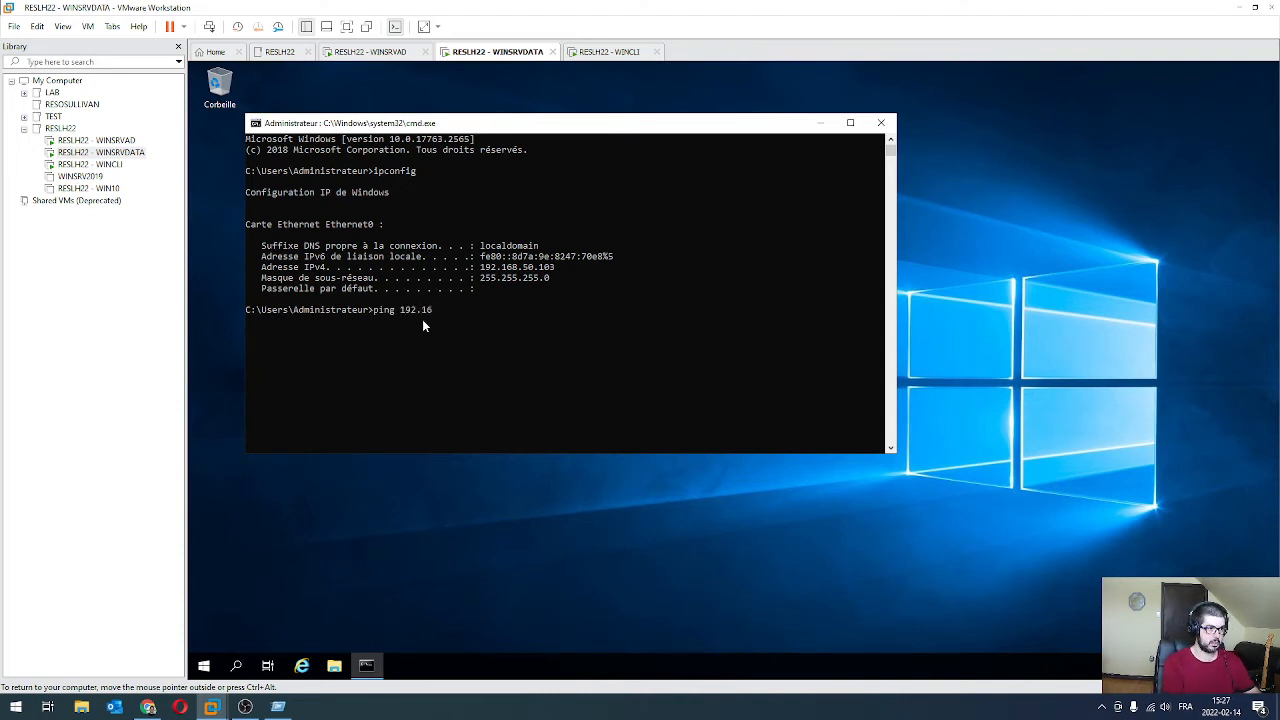
{"action": "type", "text": "8.50.102"}
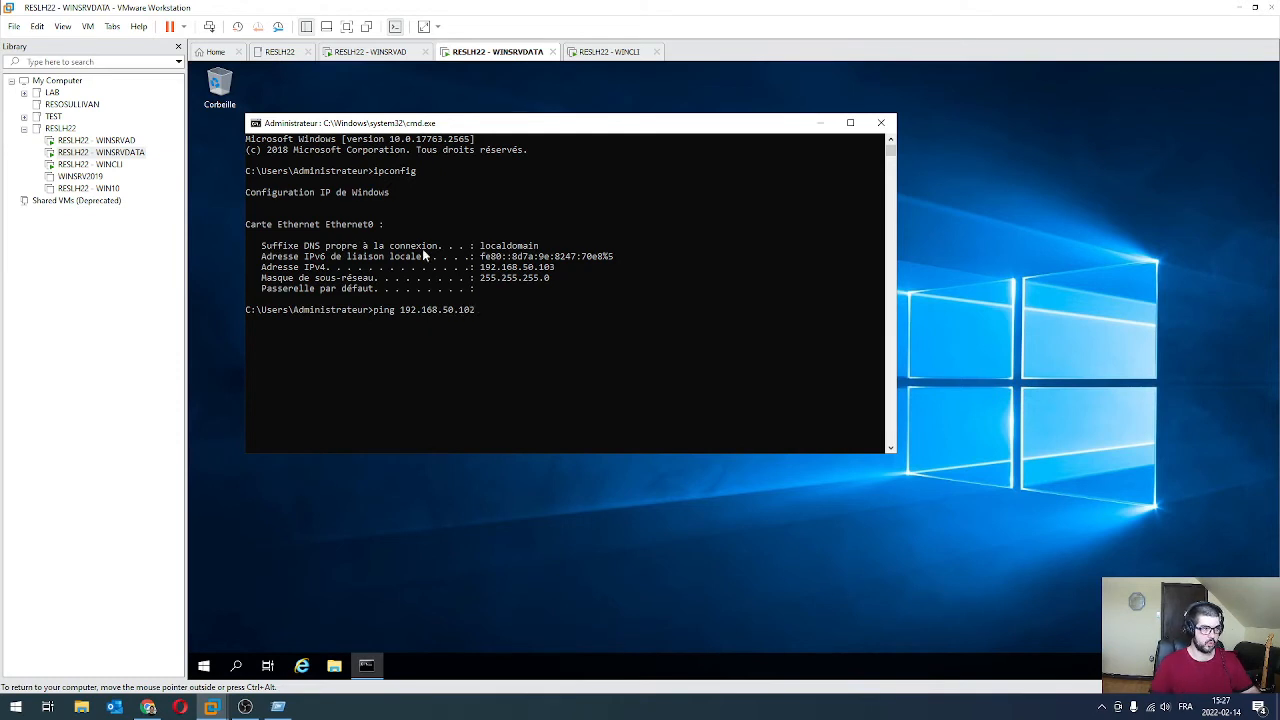
Switch to WINSRVAD, run ipconfig again to check its IPv4 address, and close the command prompt.
{"action": "left_click", "coordinate": [84, 142]}
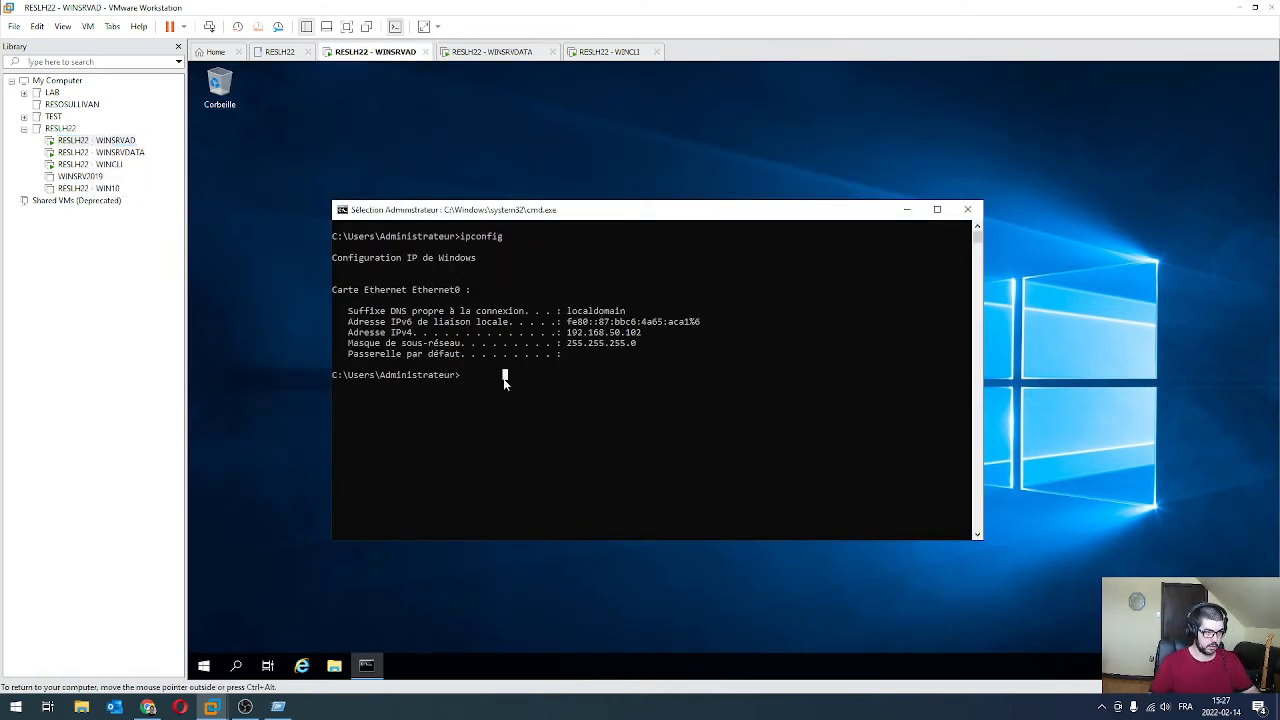
{"action": "type", "text": "ipconfig"}
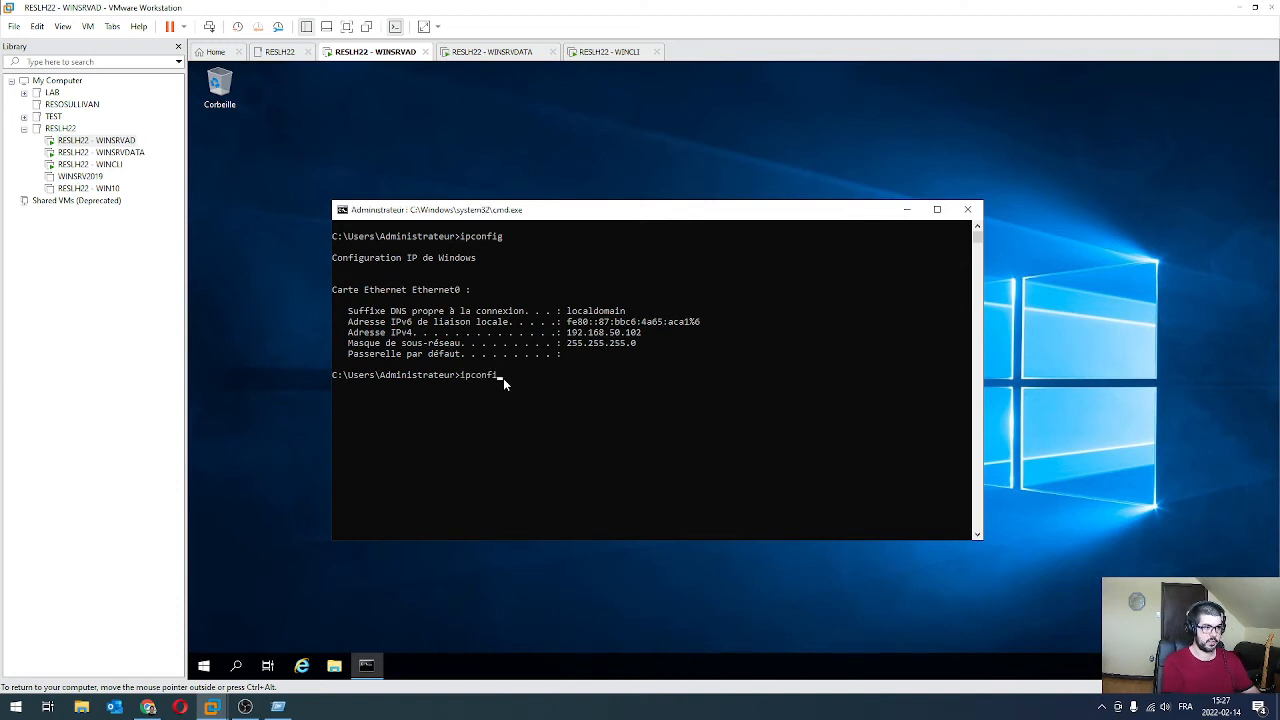
{"action": "key", "text": "Return"}
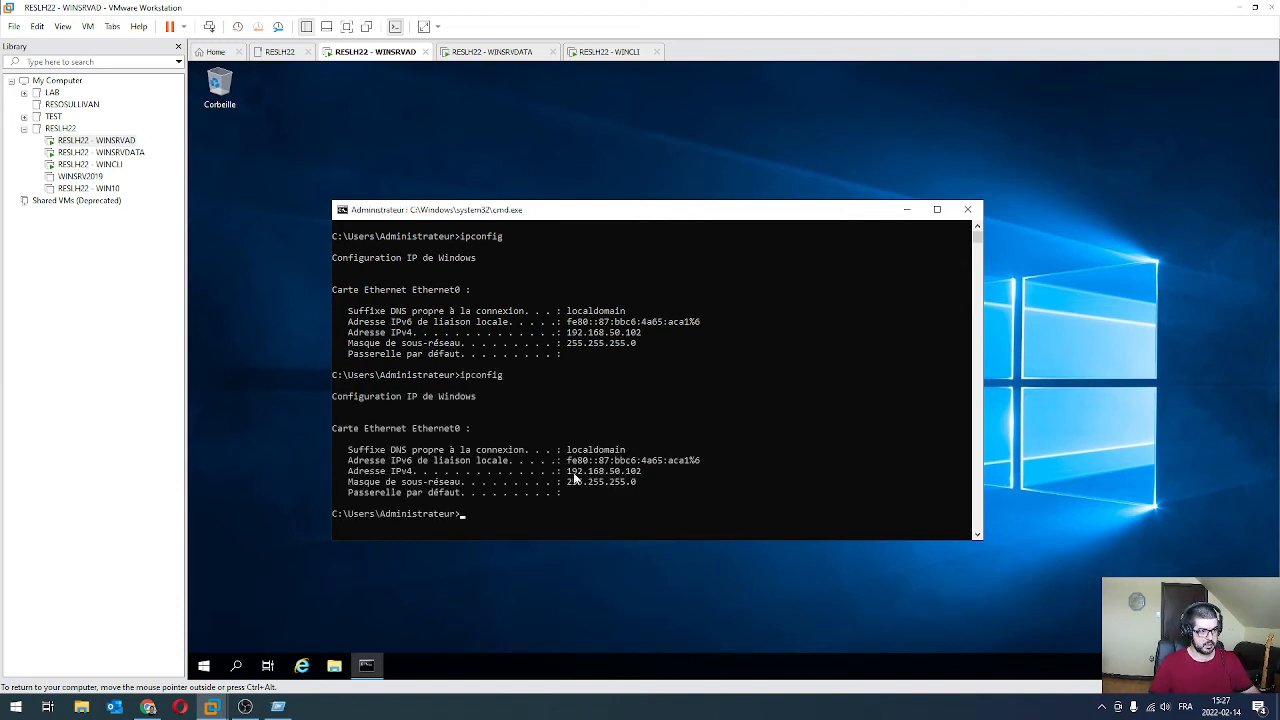
{"action": "left_click_drag", "start_coordinate": [575, 480], "coordinate": [648, 478]}
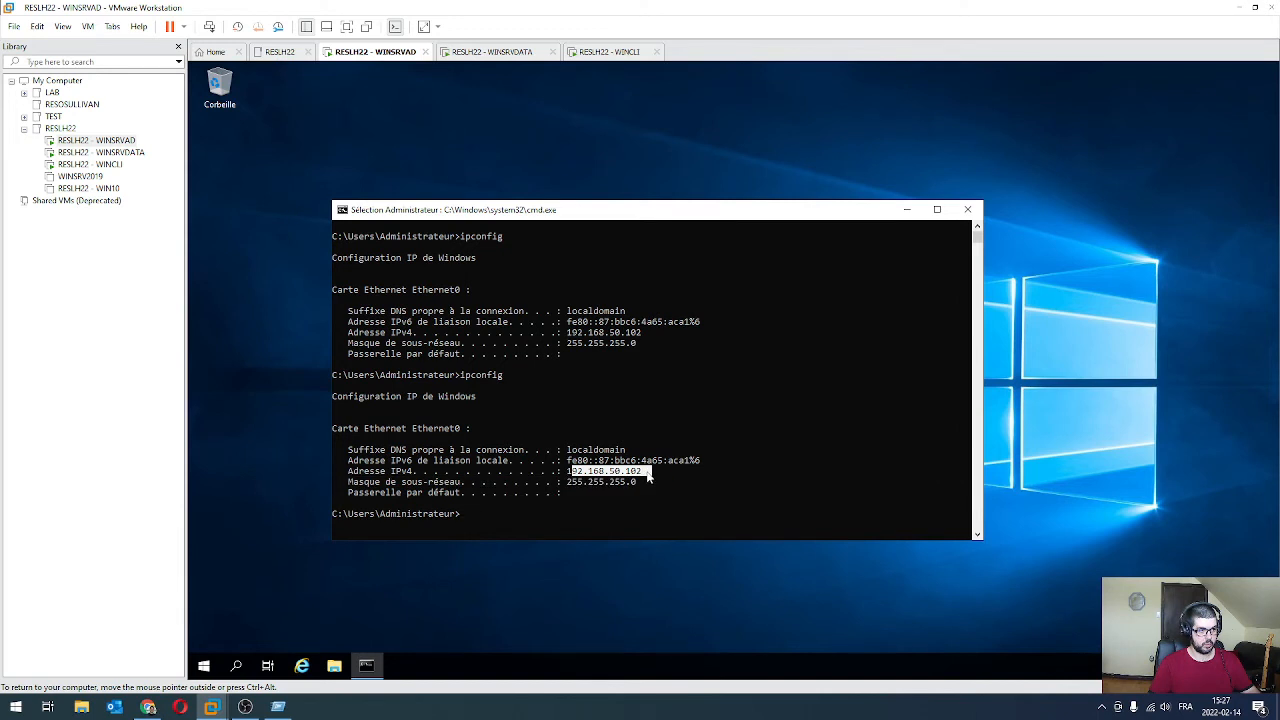
{"action": "left_click", "coordinate": [968, 210]}
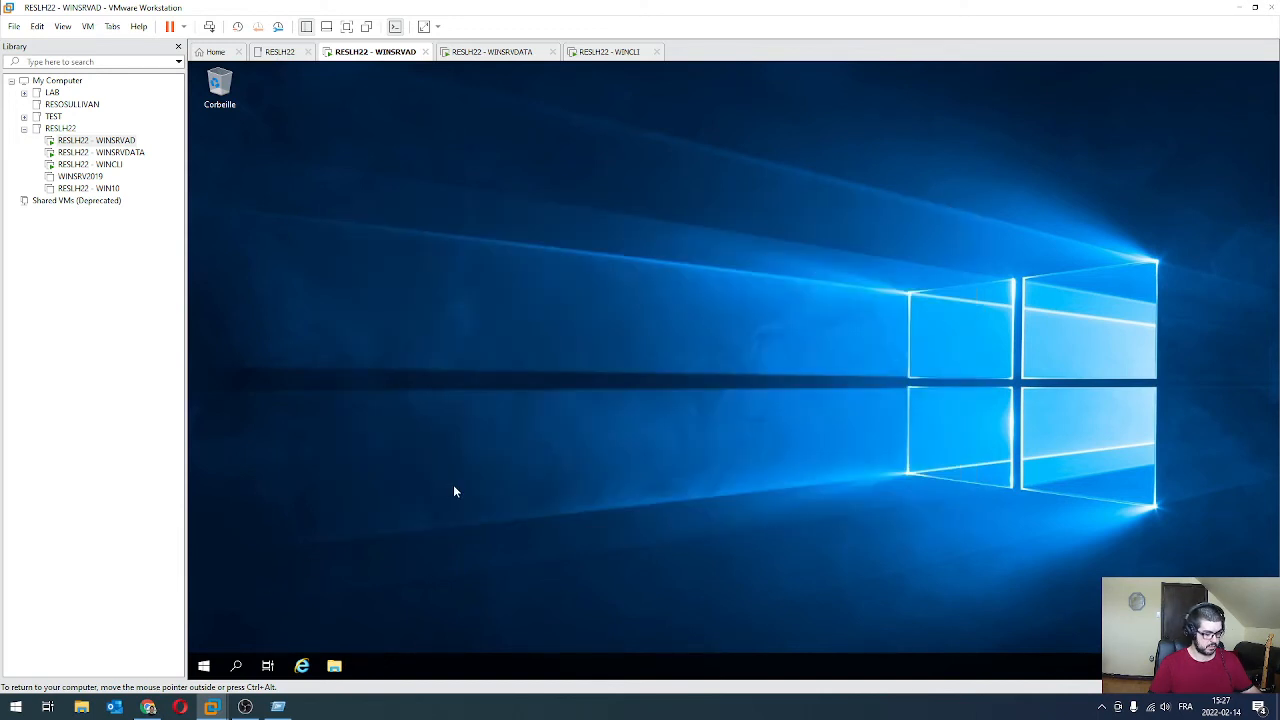
{"action": "left_click", "coordinate": [205, 666]}
{"action": "type", "text": "cmd"}
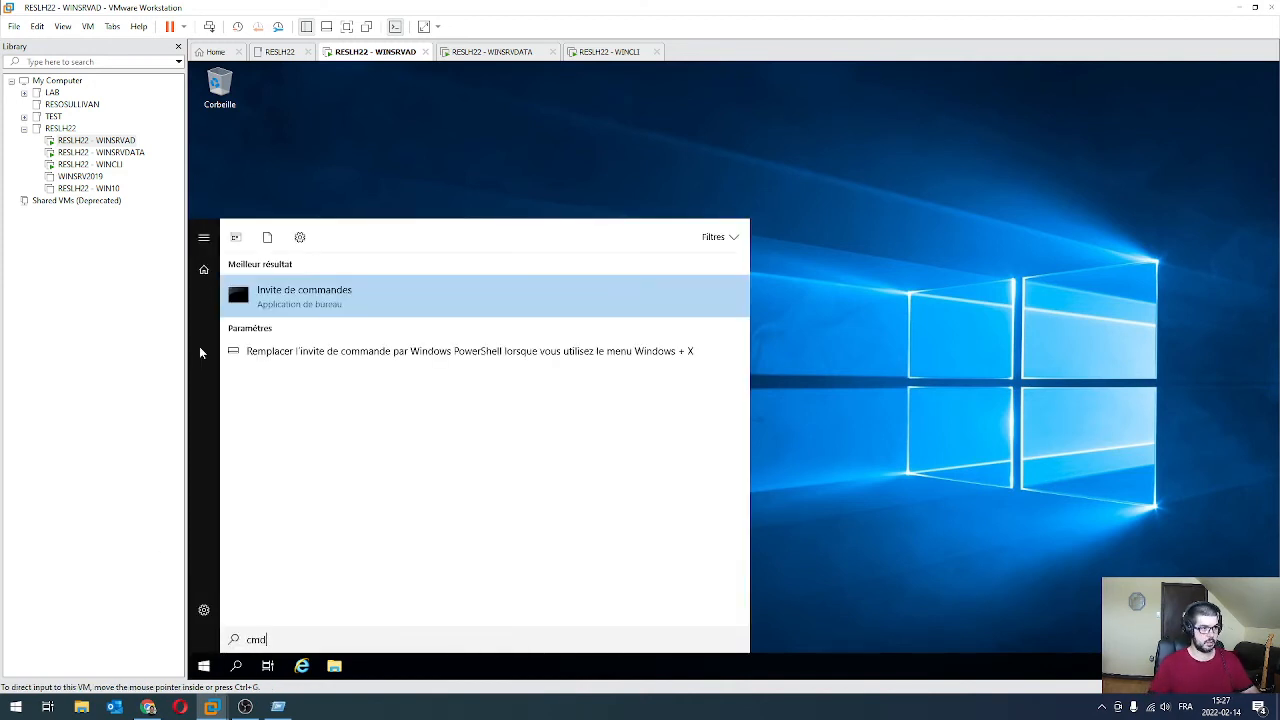
{"action": "left_click", "coordinate": [838, 351]}
Search for cmd on WINSRVAD, open a new command prompt and run ipconfig to read the IPv4 address.
{"action": "left_click", "coordinate": [206, 666]}
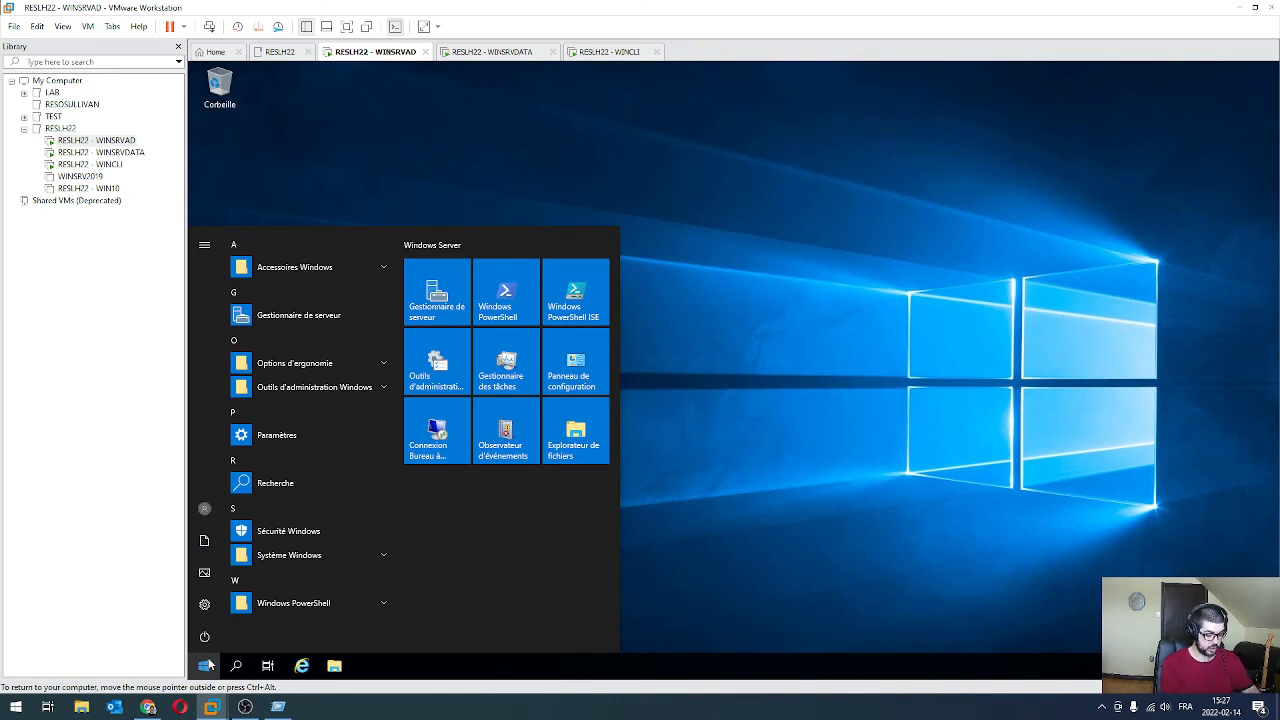
{"action": "type", "text": "cmd"}
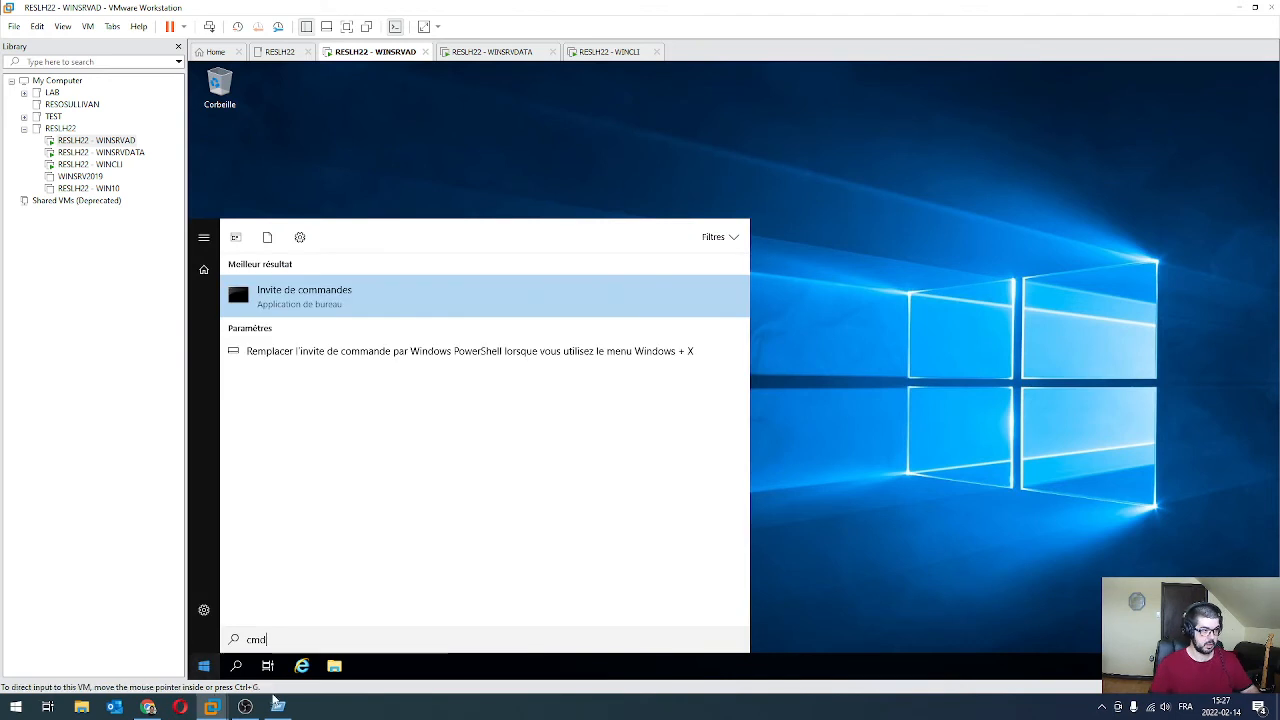
{"action": "left_click", "coordinate": [285, 305]}
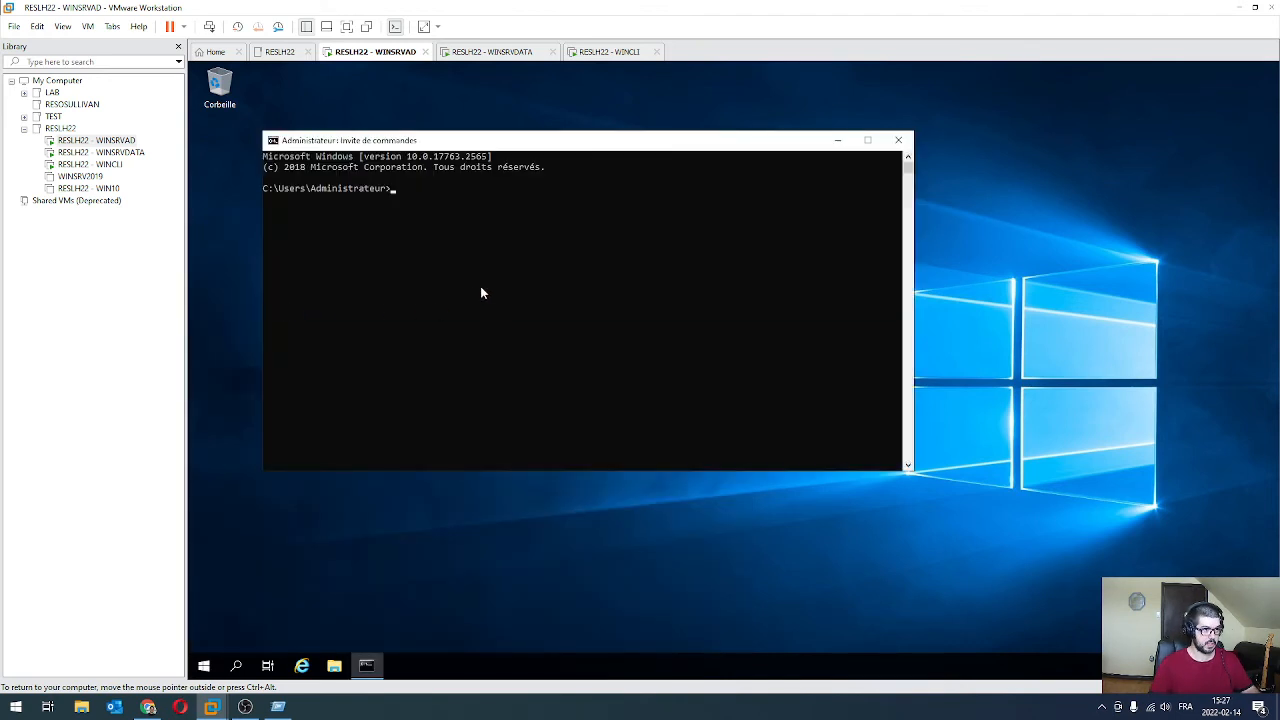
{"action": "type", "text": "ipconfig"}
{"action": "key", "text": "Return"}
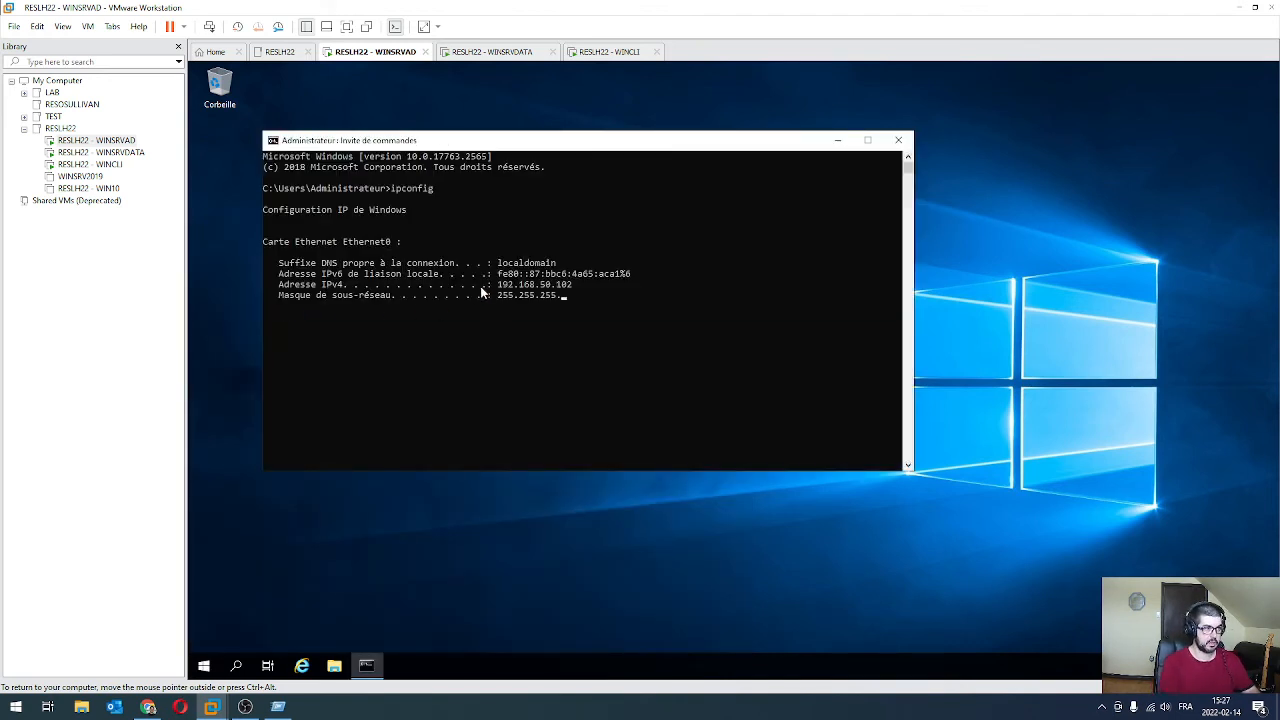
{"action": "left_click_drag", "start_coordinate": [487, 287], "coordinate": [577, 290]}
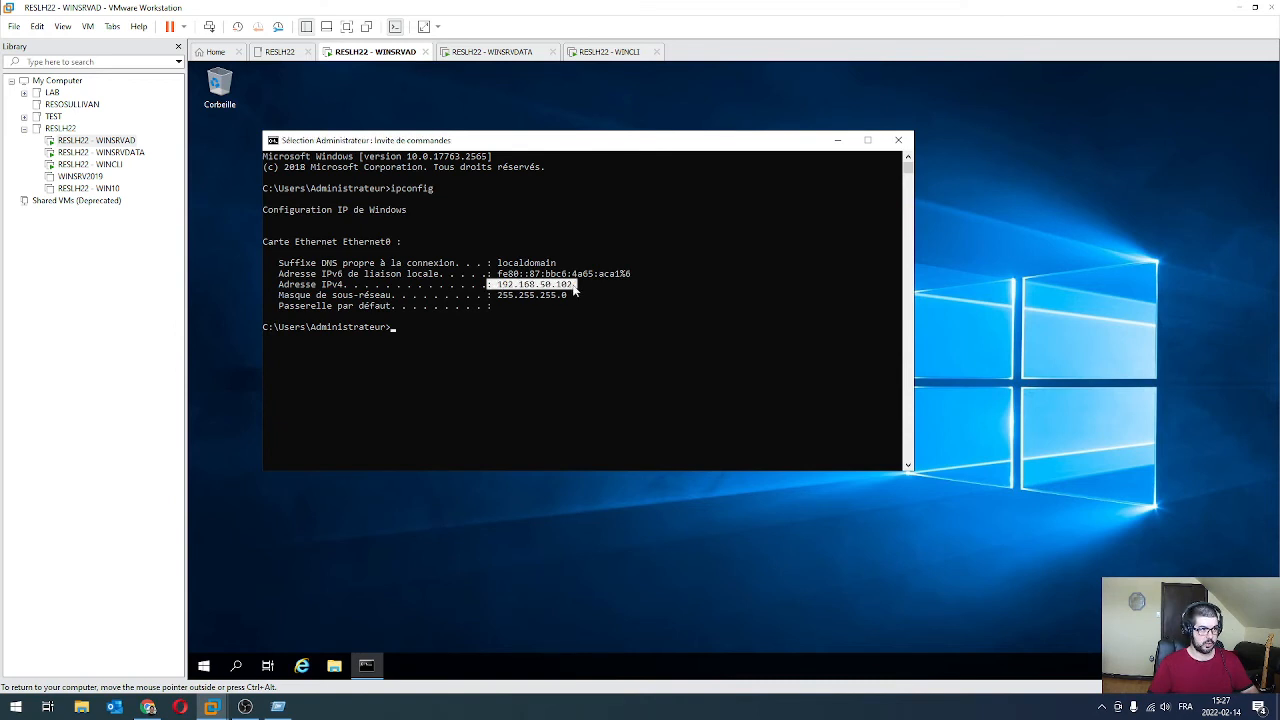
Return to WINSRVDATA and ping WINSRVAD at 192.168.50.102 to test the connection.
{"action": "left_click", "coordinate": [78, 157]}
{"action": "left_click", "coordinate": [462, 312]}
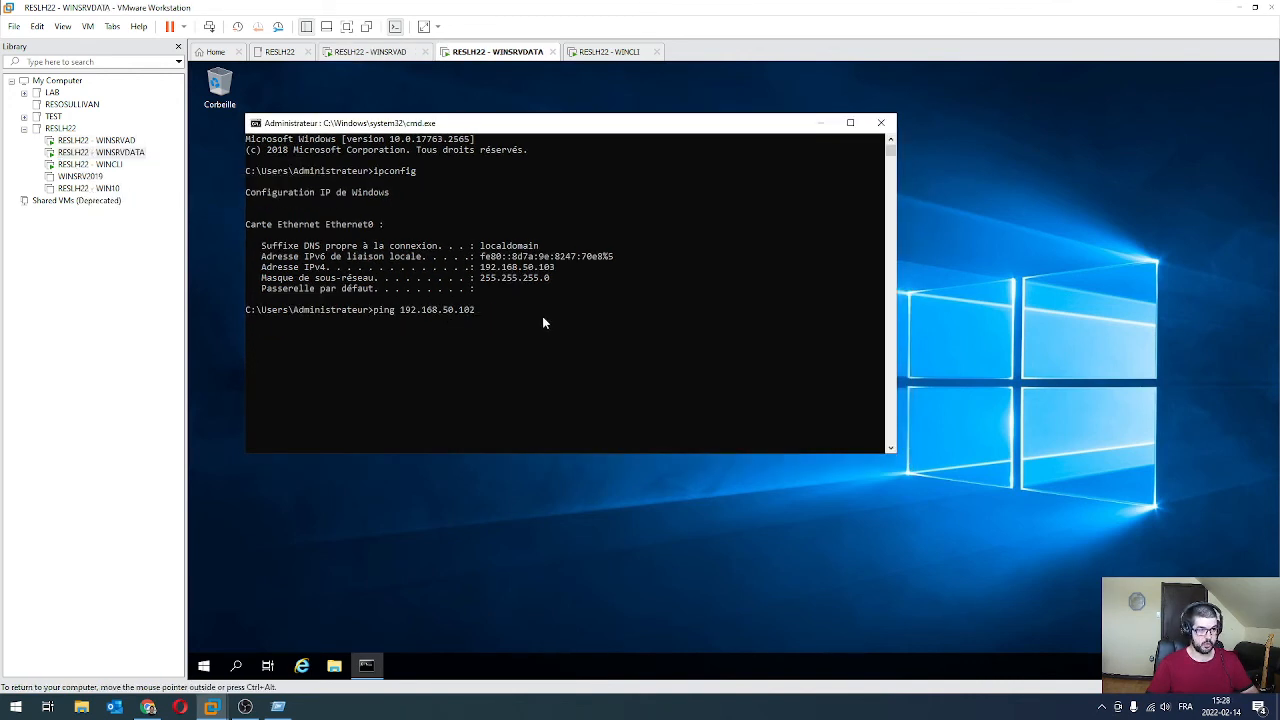
{"action": "type", "text": "ping 192.168.50.102"}
{"action": "key", "text": "Return"}
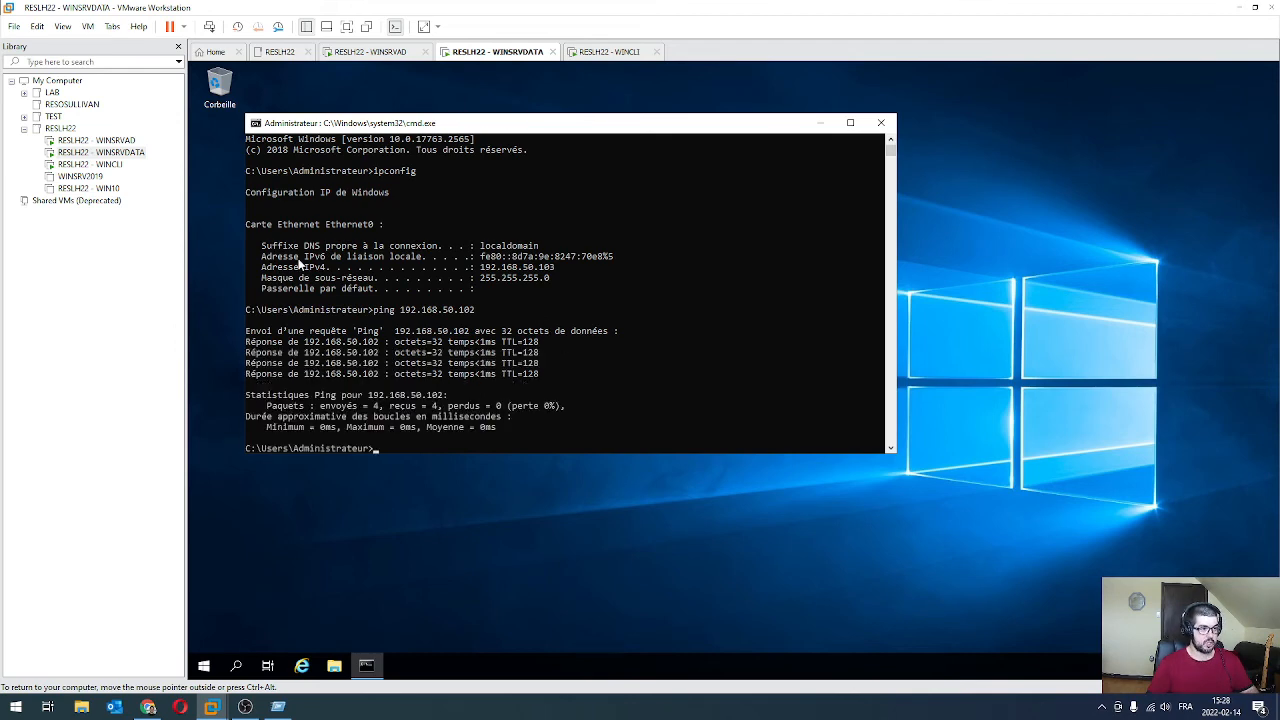
Switch to the RESLH22 - WINCLI virtual machine and sign in to the utilisateur account with its password.
{"action": "left_click", "coordinate": [88, 164]}
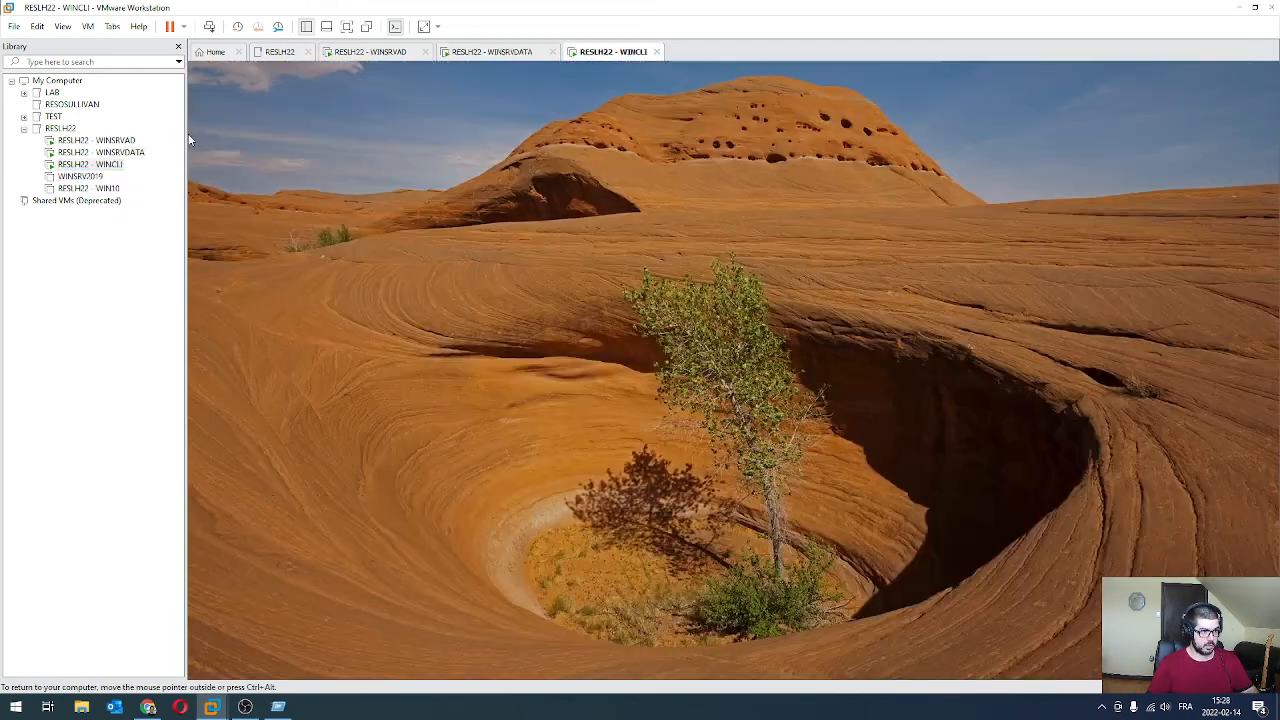
{"action": "left_click", "coordinate": [190, 140]}
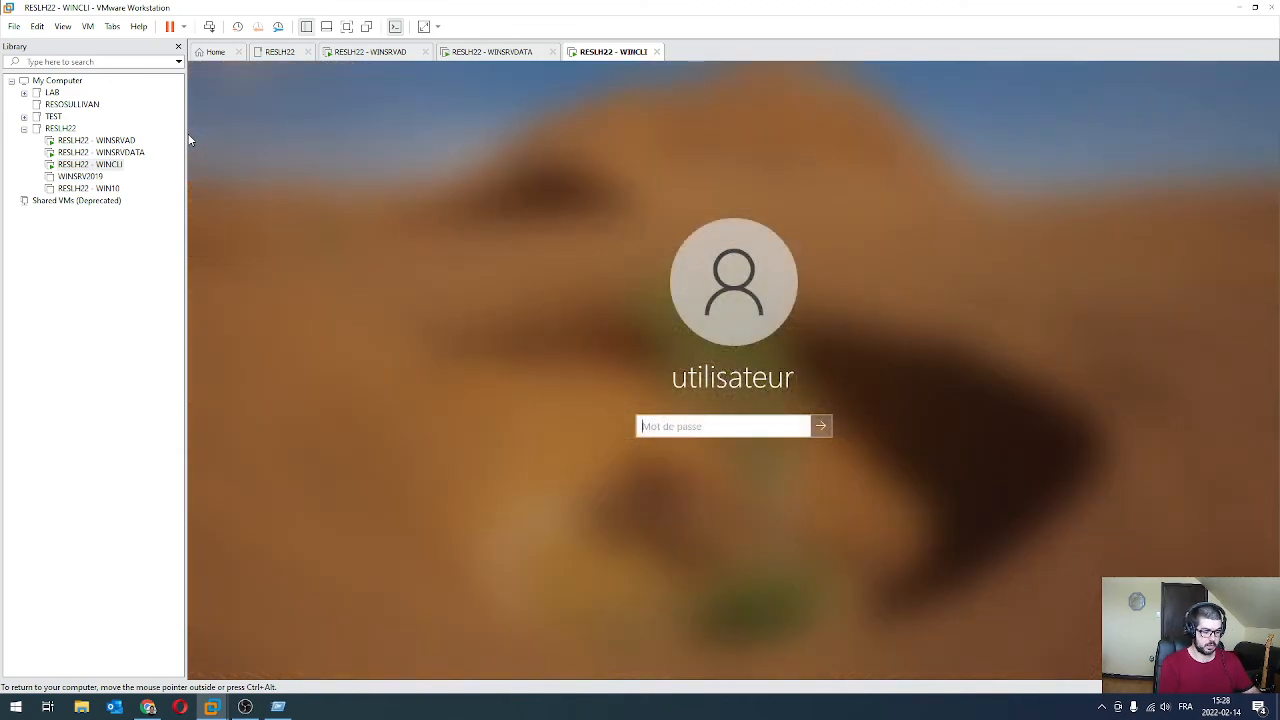
{"action": "type", "text": "**********"}
{"action": "key", "text": "Return"}
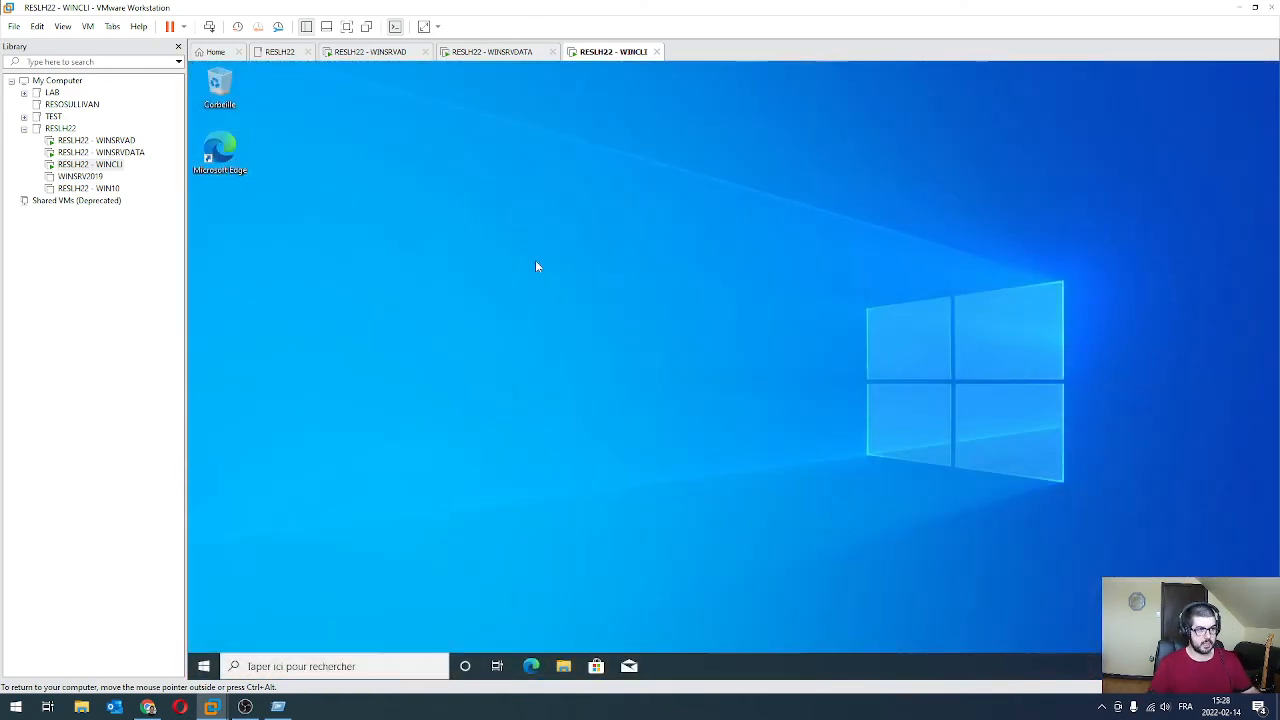
Open a command prompt on WINCLI, ping WINSRVAD at 192.168.50.102 to test the connection, and close the prompt.
{"action": "key", "text": "super+r"}
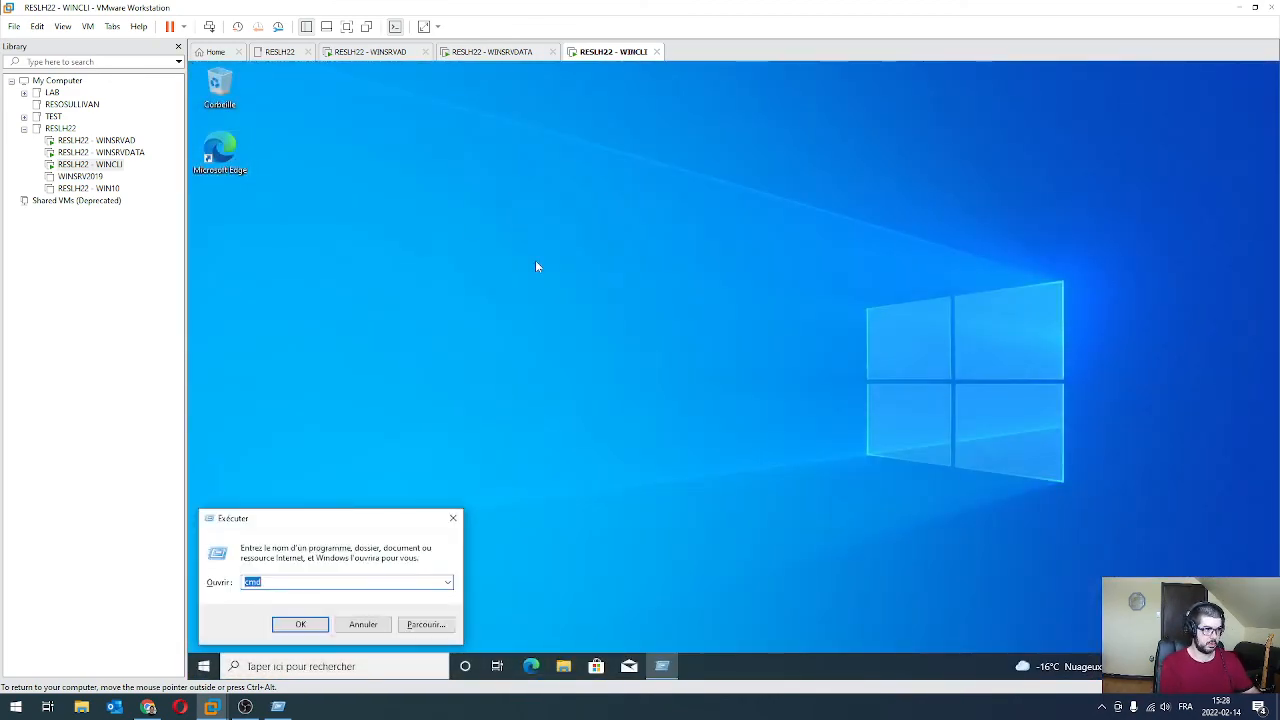
{"action": "key", "text": "Return"}
{"action": "type", "text": "ping 192.168.50."}
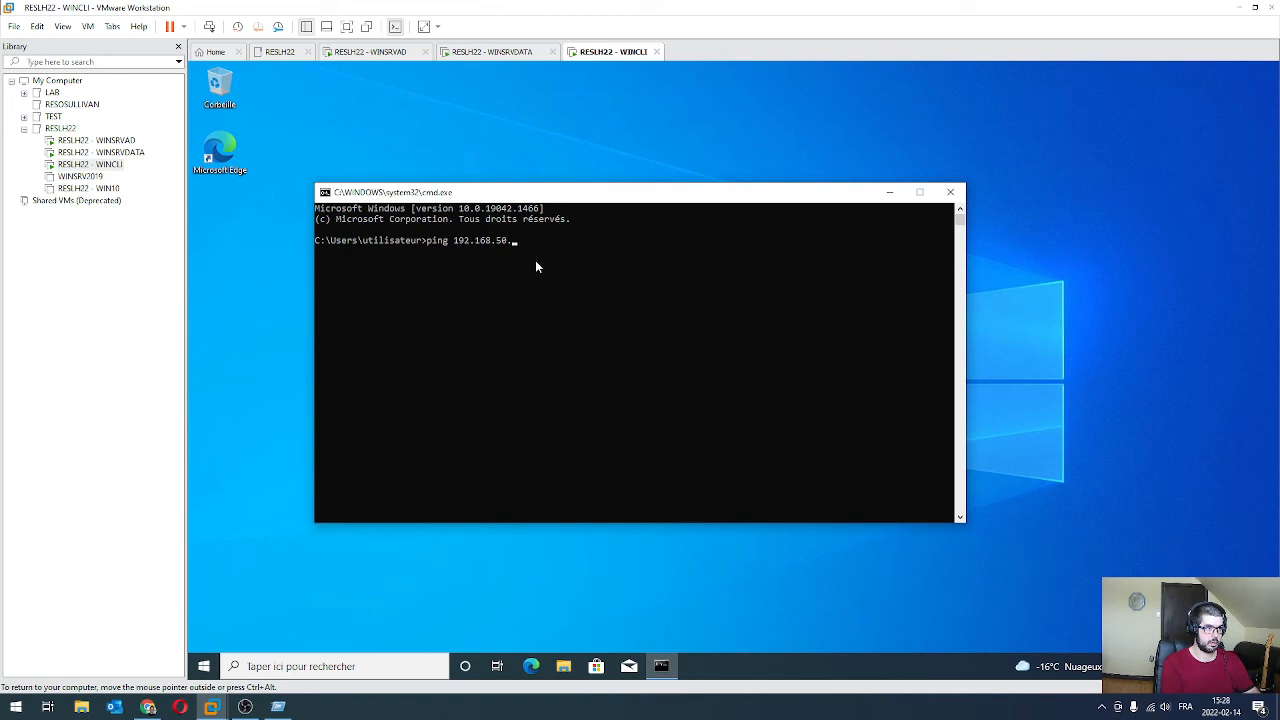
{"action": "type", "text": "102"}
{"action": "key", "text": "Return"}
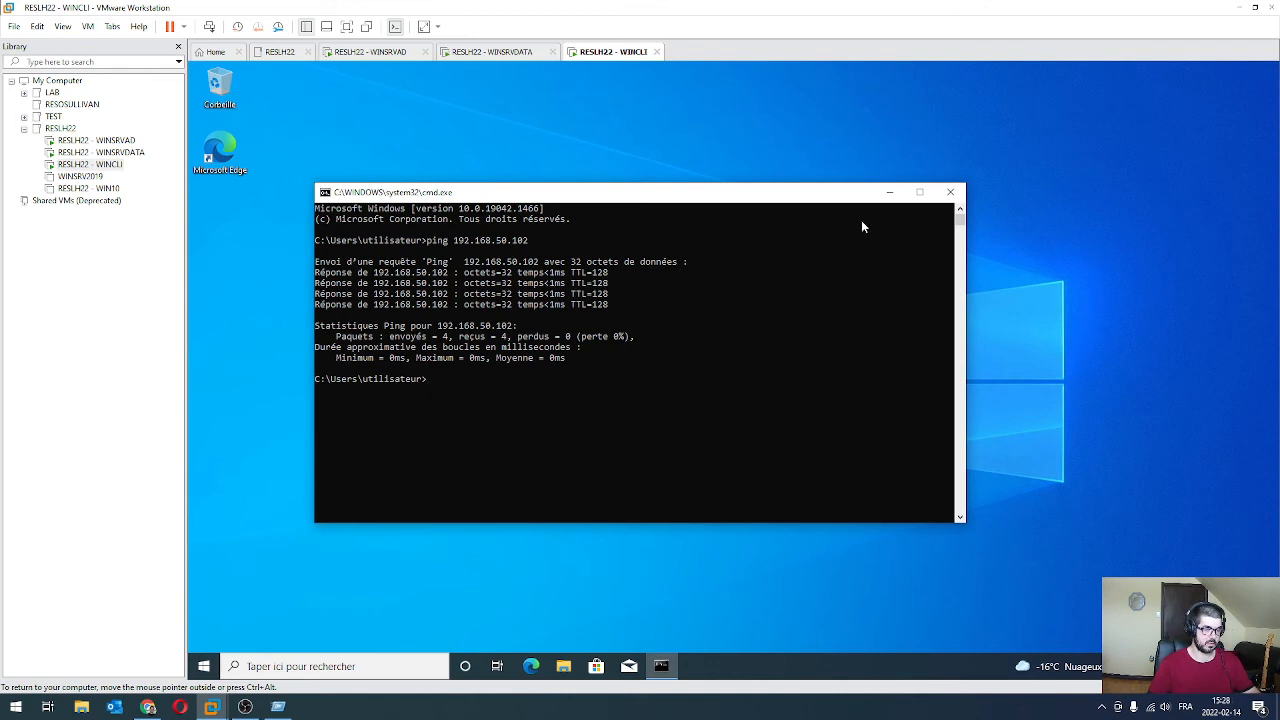
{"action": "left_click", "coordinate": [951, 193]}
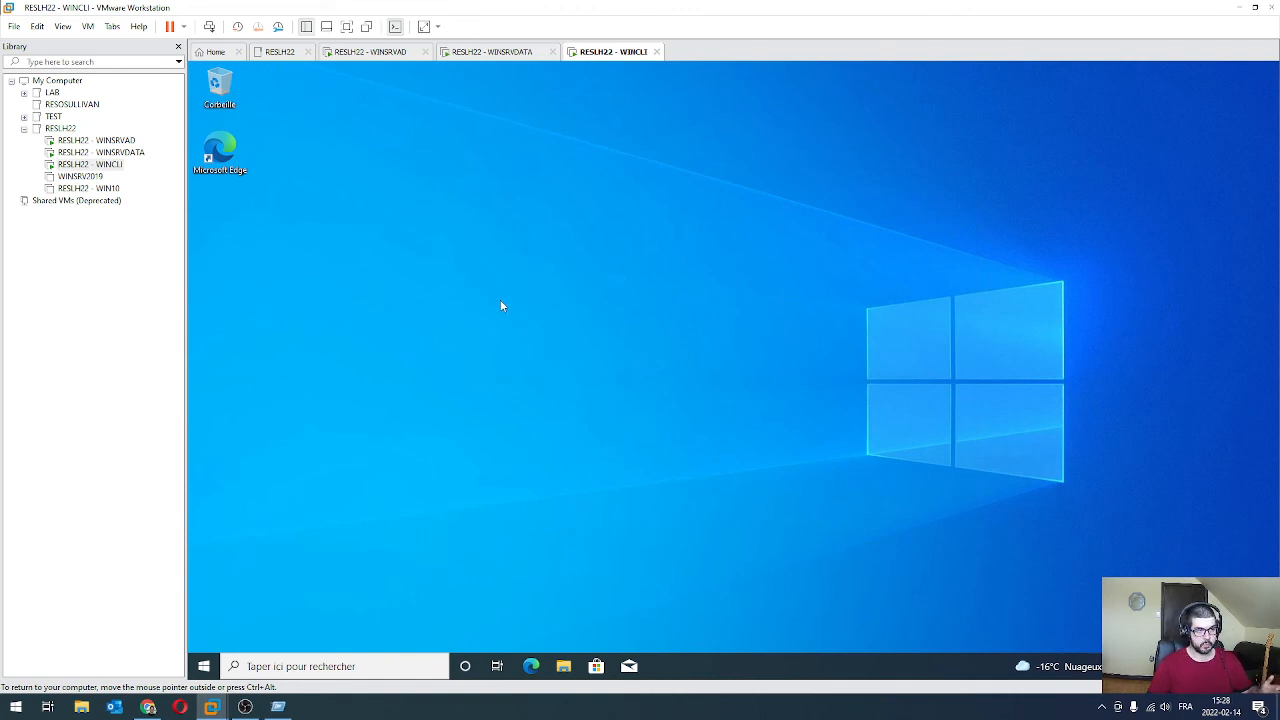
Switch to WINSRVAD and close its open command prompt.
{"action": "left_click", "coordinate": [80, 141]}
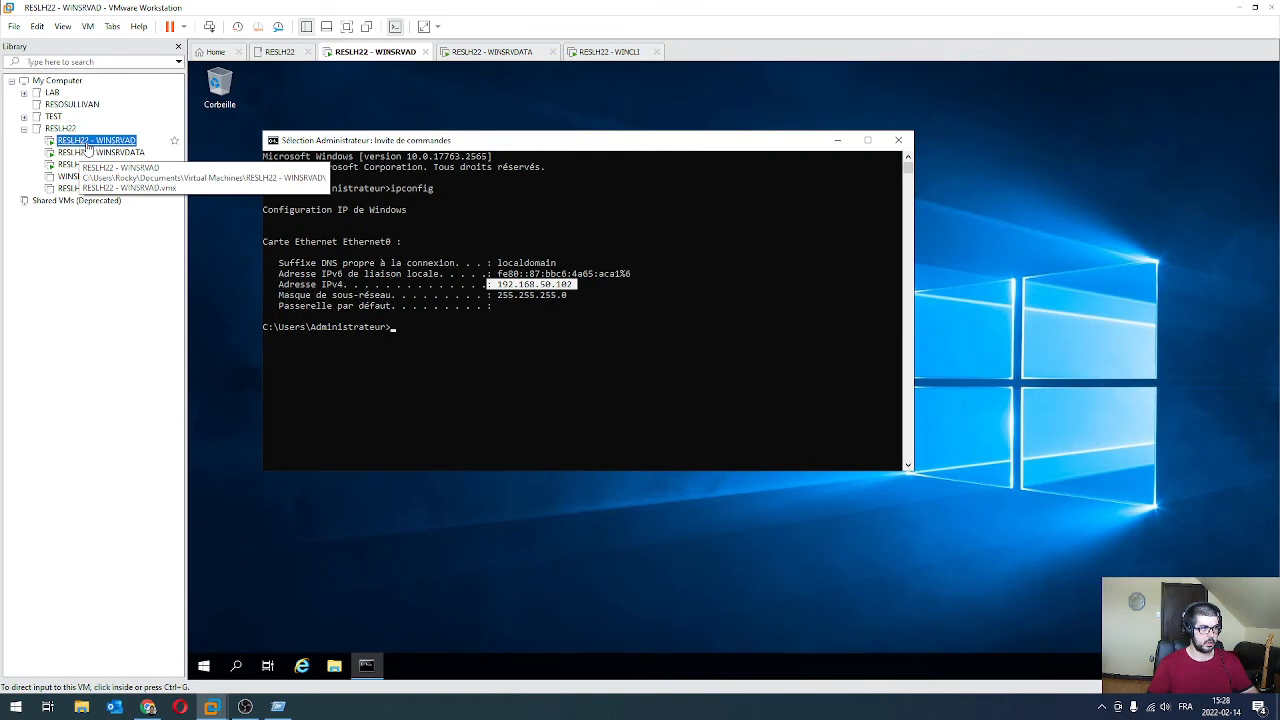
{"action": "left_click", "coordinate": [899, 141]}
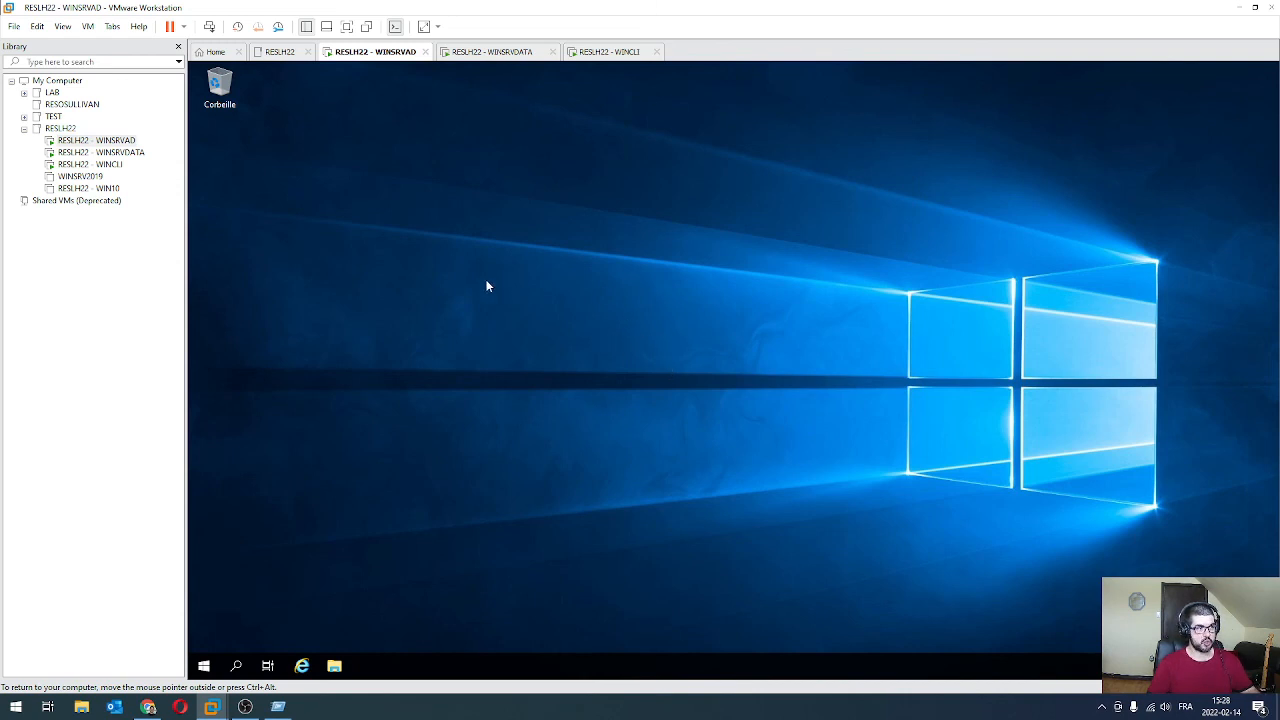
{"action": "left_click", "coordinate": [104, 152]}
{"action": "left_click", "coordinate": [90, 164]}
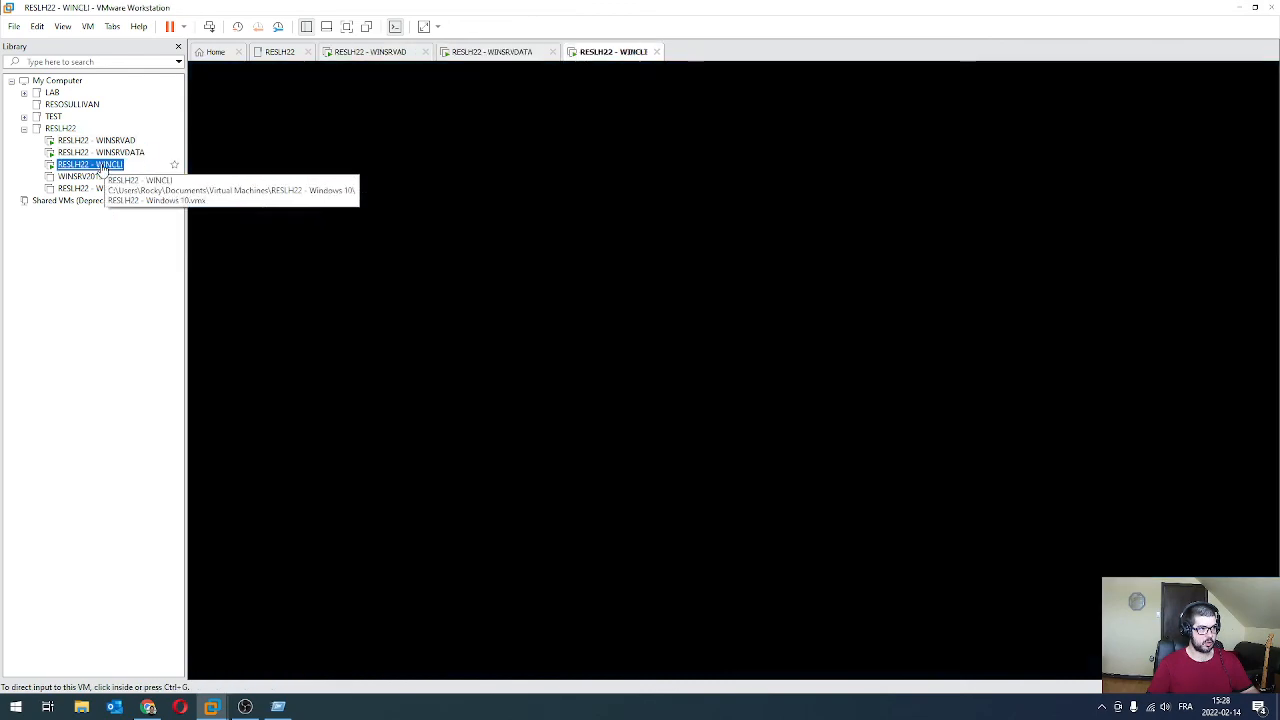
{"action": "left_click", "coordinate": [108, 141]}
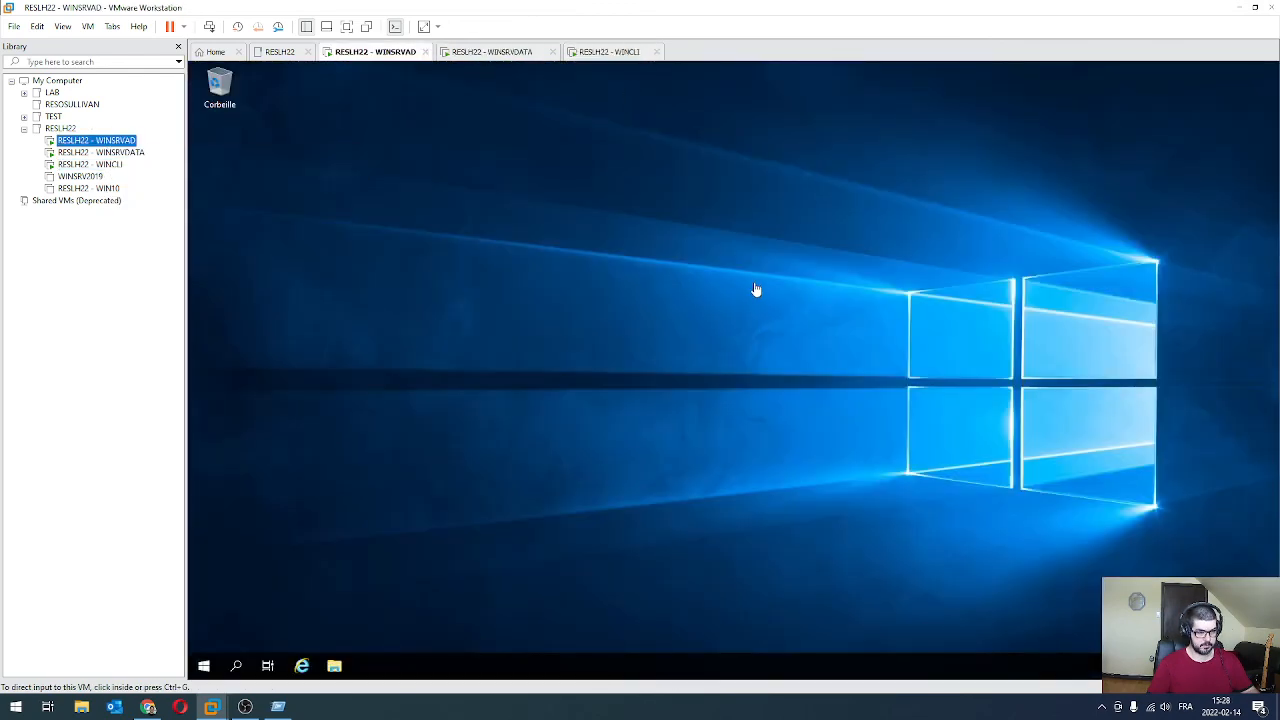